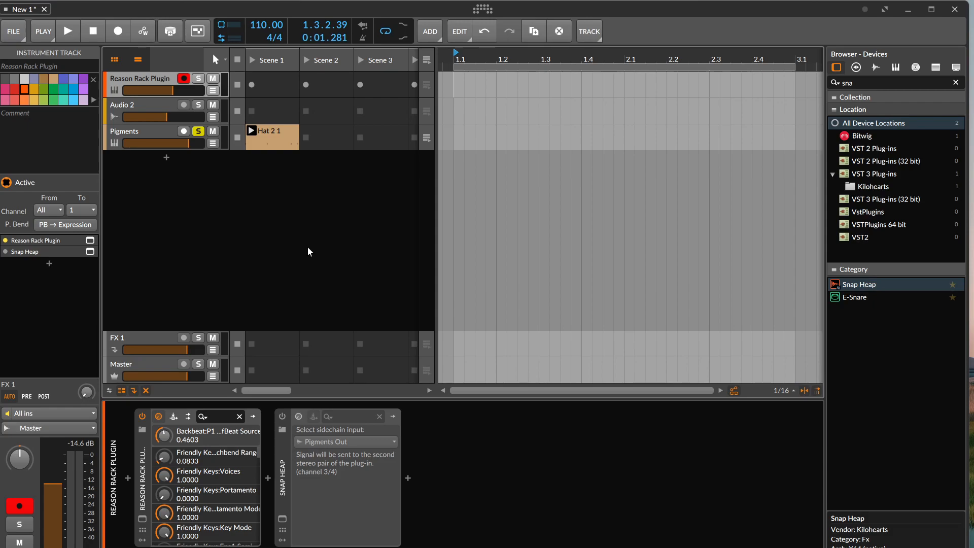
Search the device browser for "kh" and look through the listed Kilohearts plug-ins.
{"action": "left_click", "coordinate": [867, 85]}
{"action": "key", "text": "BackSpace"}
{"action": "type", "text": "kh"}
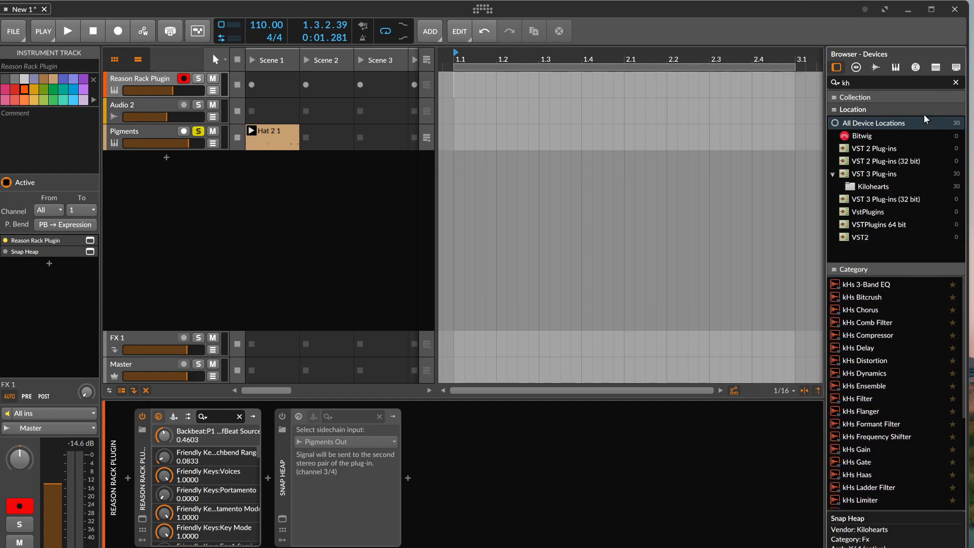
{"action": "scroll", "coordinate": [878, 372], "scroll_direction": "down", "scroll_amount": 3}
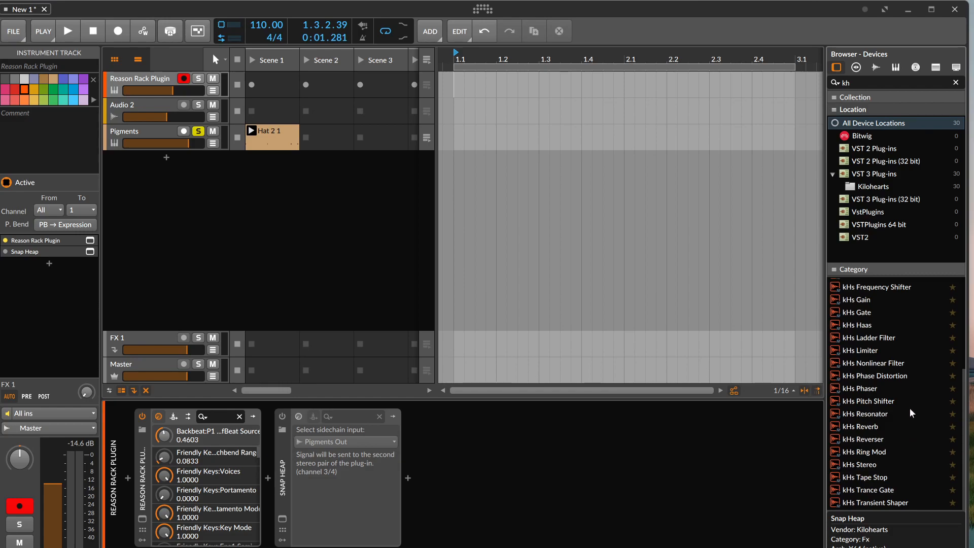
{"action": "scroll", "coordinate": [912, 408], "scroll_direction": "up", "scroll_amount": 3}
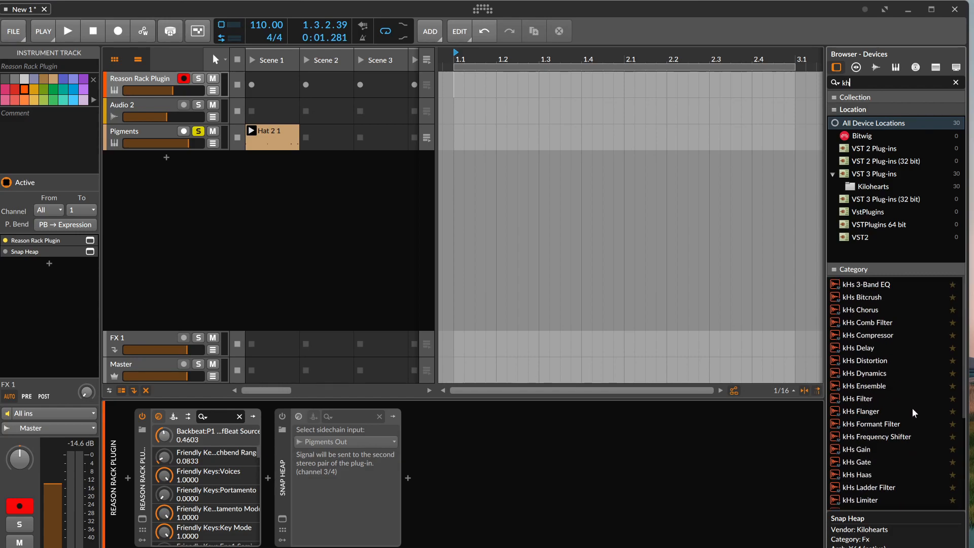
{"action": "scroll", "coordinate": [888, 424], "scroll_direction": "down", "scroll_amount": 3}
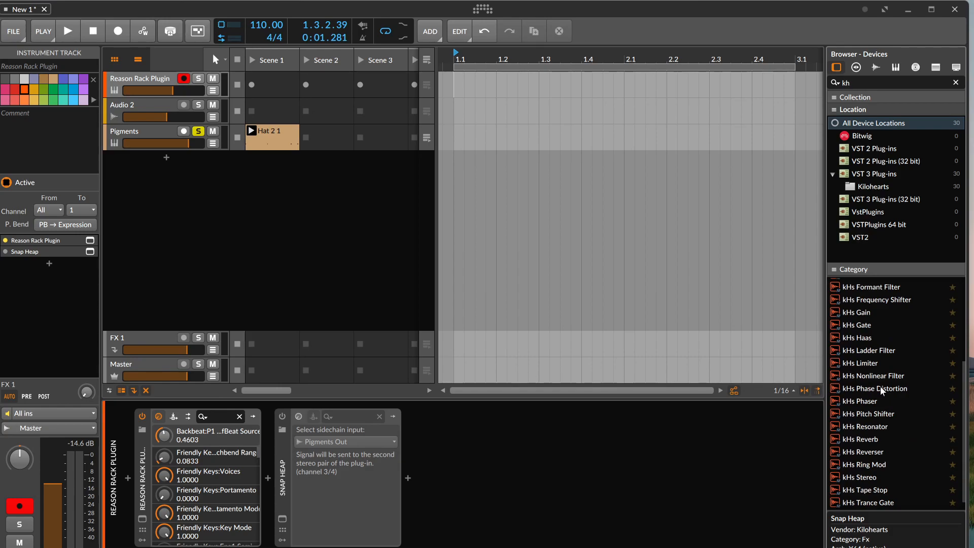
Start playback, open the Pigments instrument to audition its sound, and close its window.
{"action": "left_click", "coordinate": [349, 209]}
{"action": "key", "text": "space"}
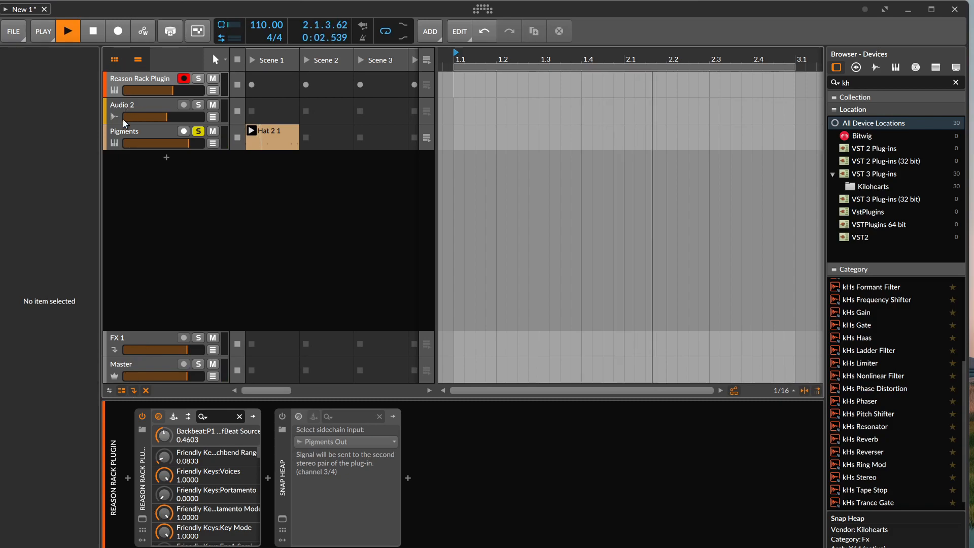
{"action": "left_click", "coordinate": [128, 133]}
{"action": "left_click", "coordinate": [138, 517]}
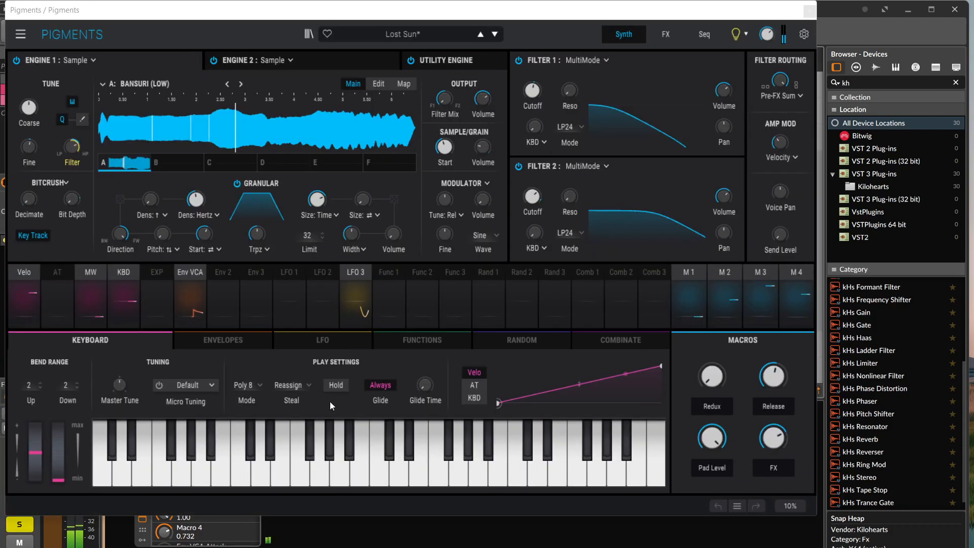
{"action": "left_click", "coordinate": [349, 469]}
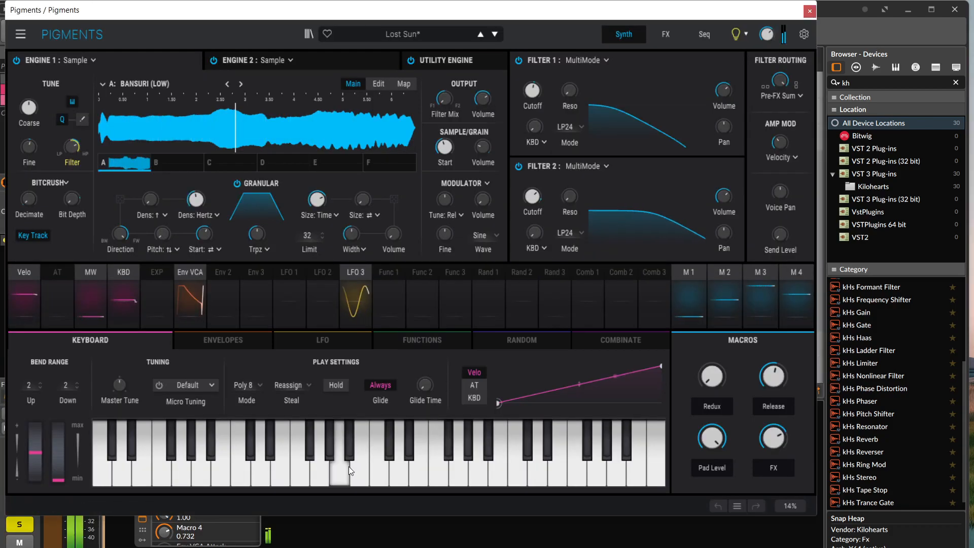
{"action": "left_click", "coordinate": [810, 11]}
Try a higher volume on the Pigments track, lower it below its starting level, and stop playback.
{"action": "left_click_drag", "start_coordinate": [189, 143], "coordinate": [198, 143]}
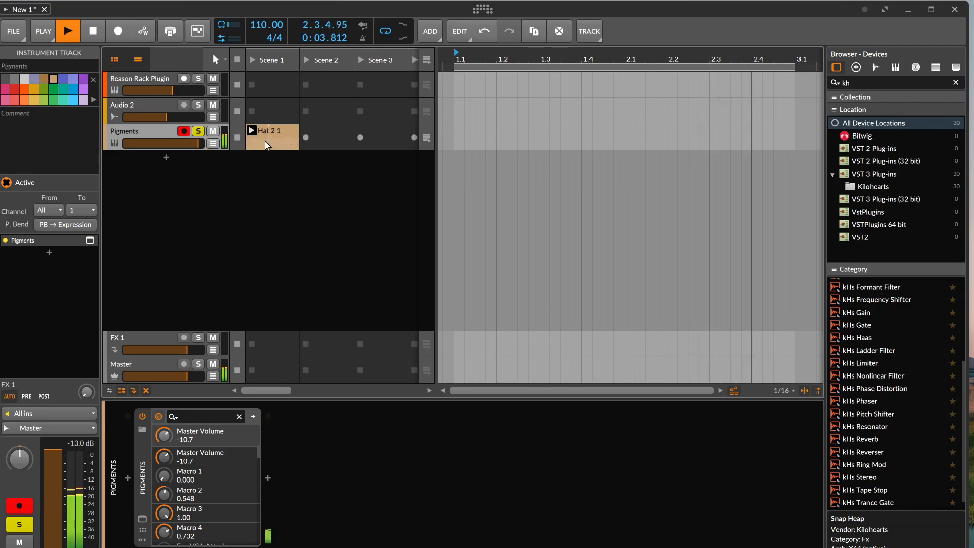
{"action": "left_click_drag", "start_coordinate": [186, 144], "coordinate": [163, 144]}
{"action": "key", "text": "space"}
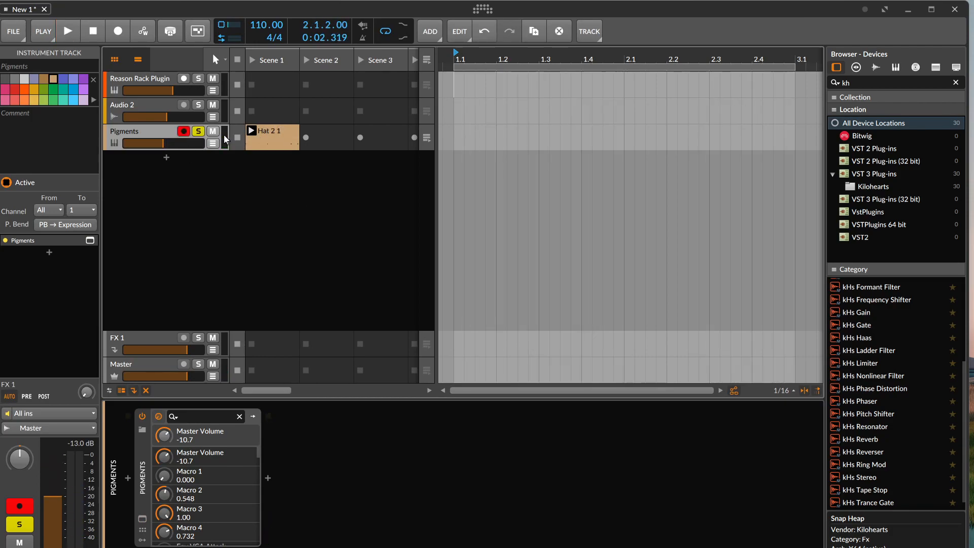
Open the Reason Rack Plugin on its track to inspect the Bassline Generator, and close the window.
{"action": "left_click", "coordinate": [130, 88]}
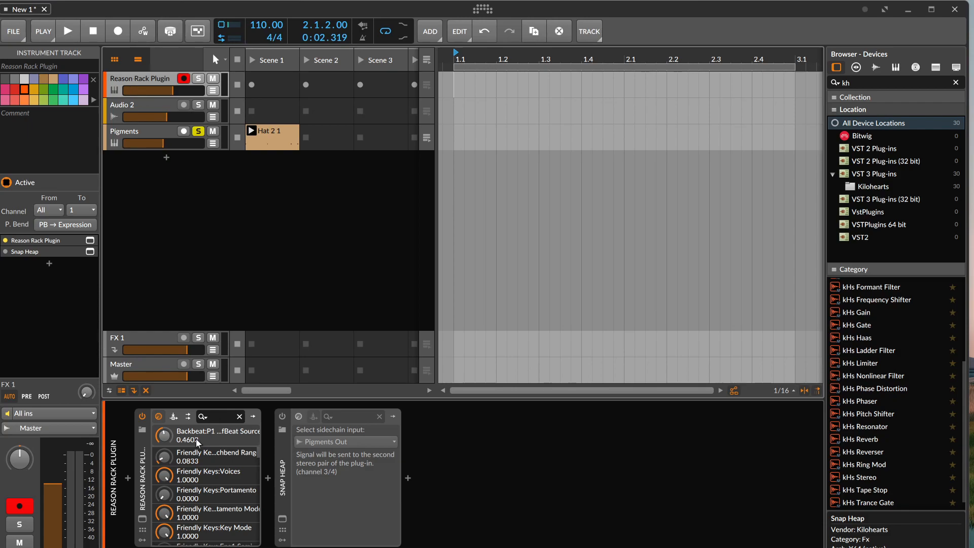
{"action": "left_click", "coordinate": [142, 518]}
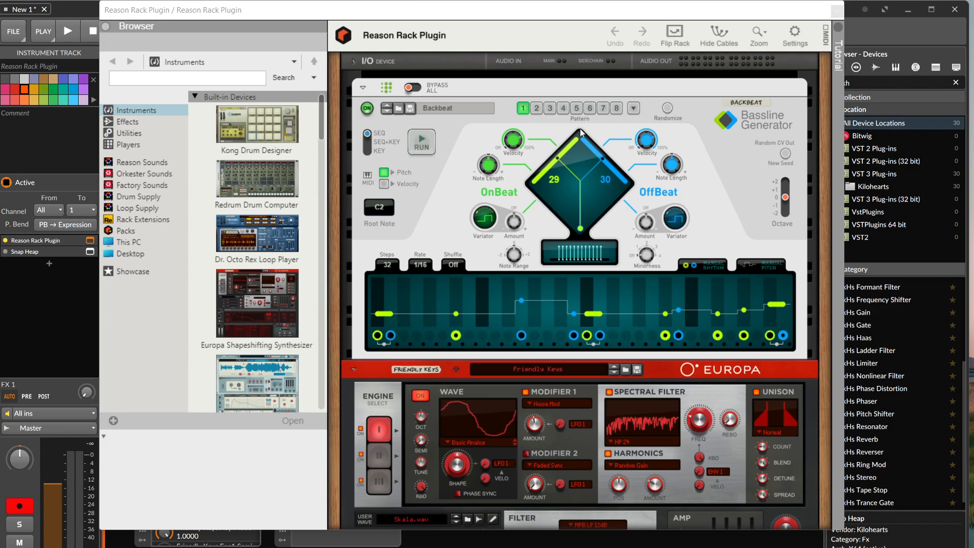
{"action": "left_click", "coordinate": [837, 11]}
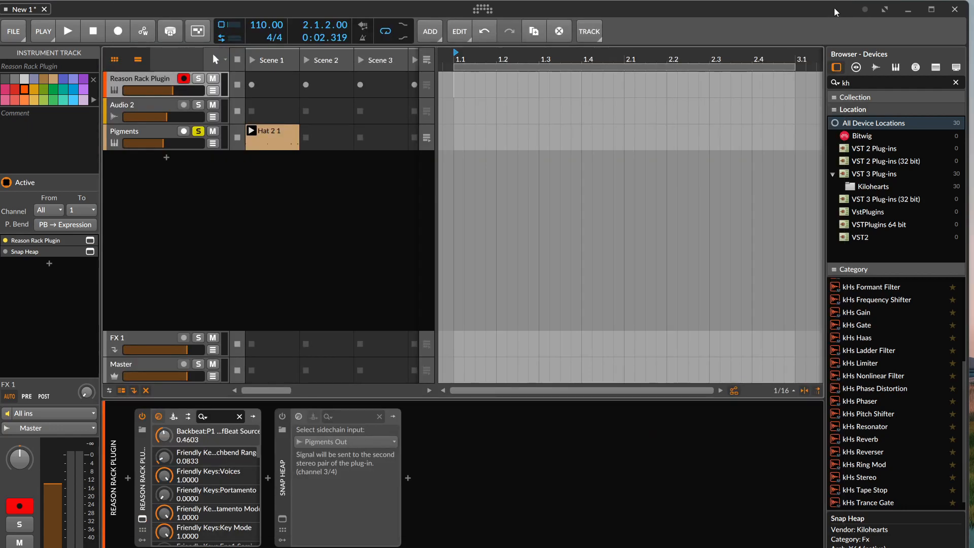
Start playback with the Reason Rack Plugin track soloed, and watch its Bassline Generator run in the plug-in window.
{"action": "key", "text": "space"}
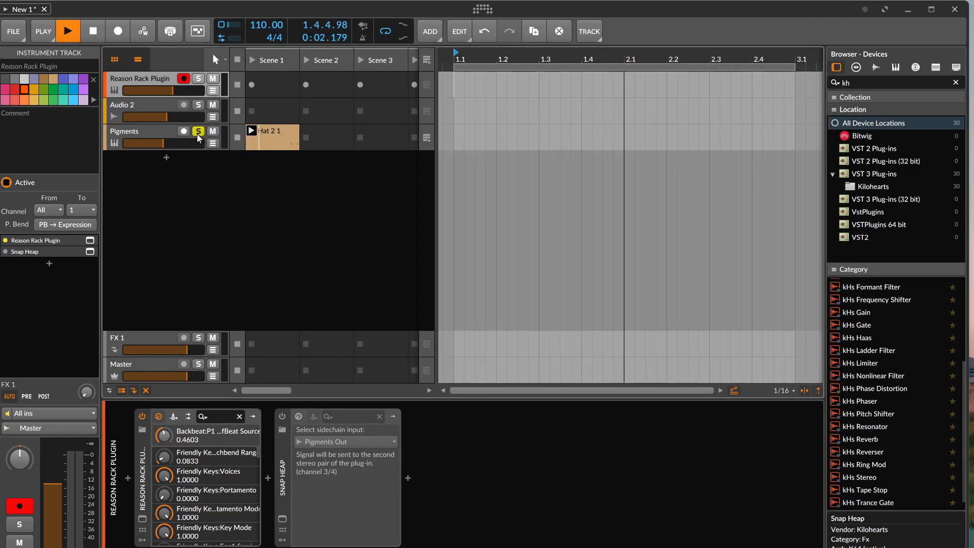
{"action": "left_click", "coordinate": [203, 79]}
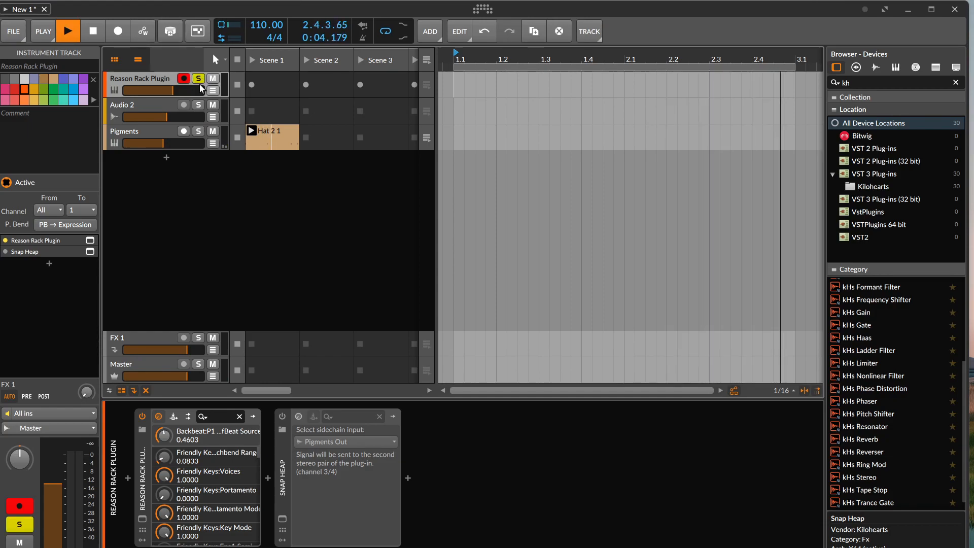
{"action": "left_click", "coordinate": [143, 519]}
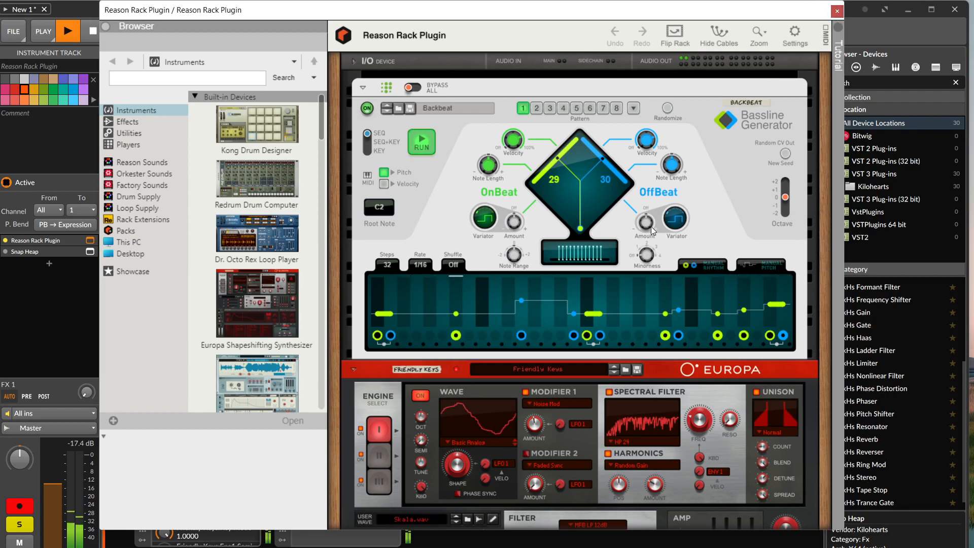
{"action": "left_click", "coordinate": [835, 11]}
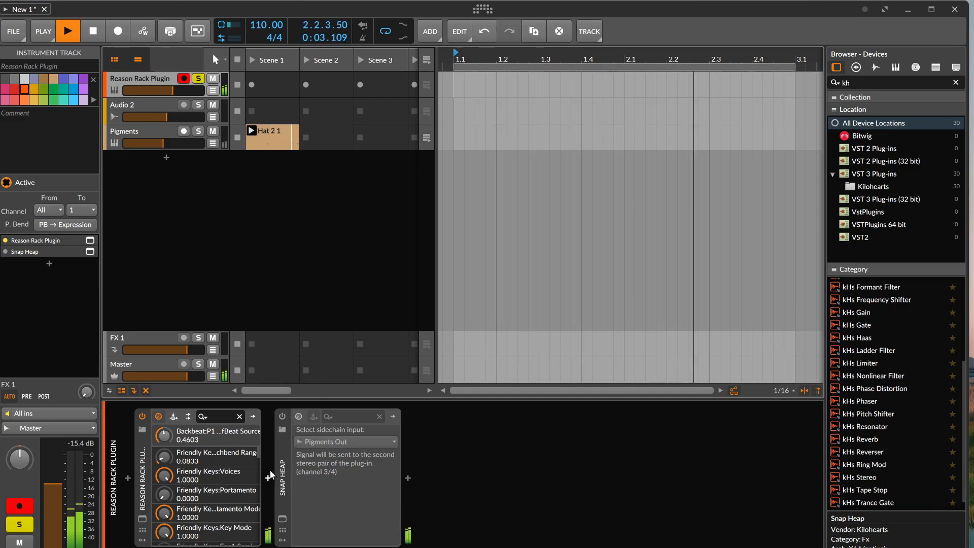
Examine the Europa synthesizer's settings in the Reason Rack Plugin and close the window.
{"action": "left_click", "coordinate": [143, 518]}
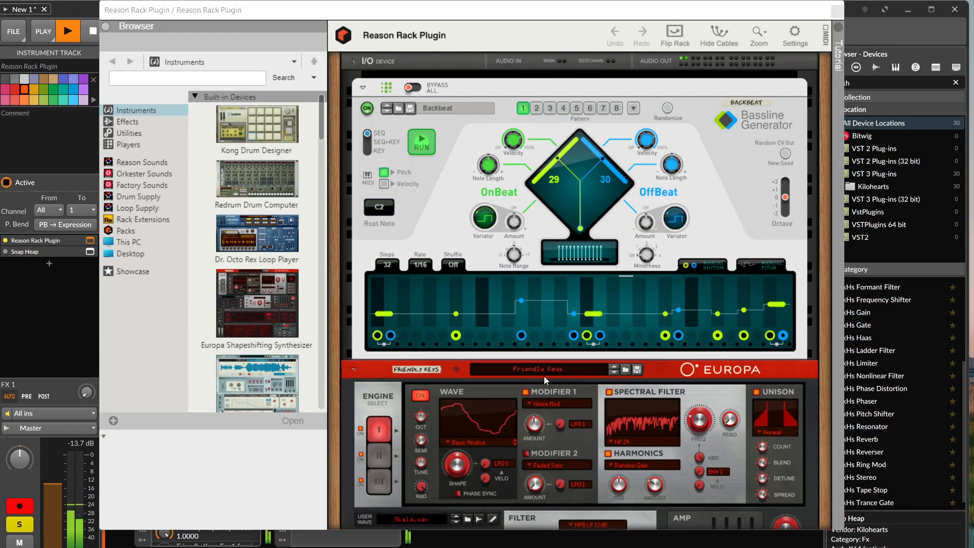
{"action": "scroll", "coordinate": [674, 400], "scroll_direction": "down", "scroll_amount": 6}
{"action": "scroll", "coordinate": [674, 400], "scroll_direction": "up", "scroll_amount": 3}
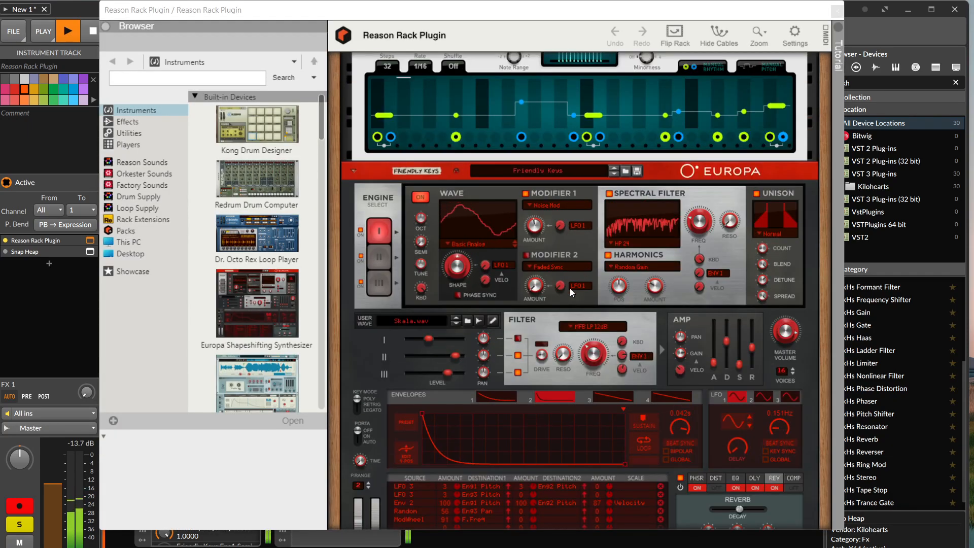
{"action": "left_click", "coordinate": [837, 11]}
{"action": "left_click", "coordinate": [837, 11]}
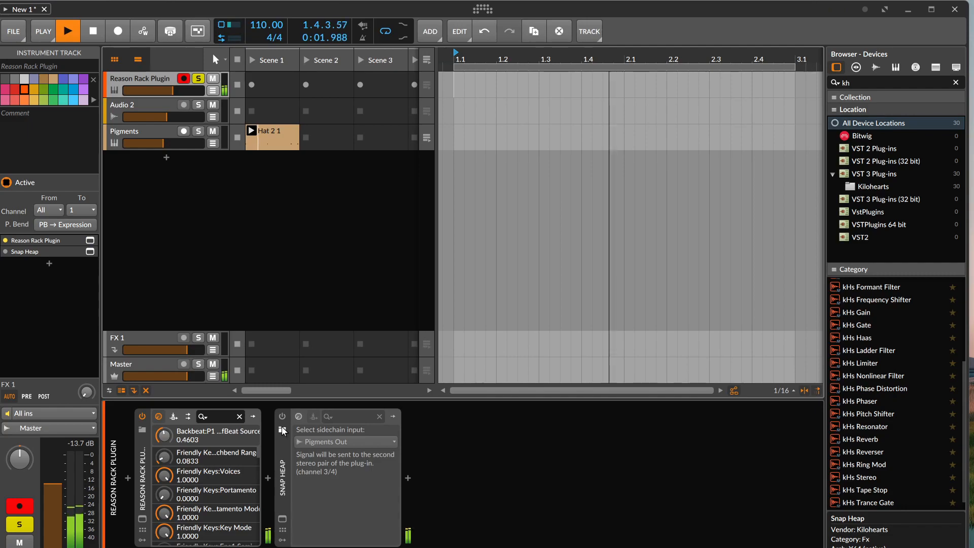
Open Snap Heap to inspect its Phase Distortion snapin and sidechain setting, and close the window.
{"action": "left_click", "coordinate": [283, 519]}
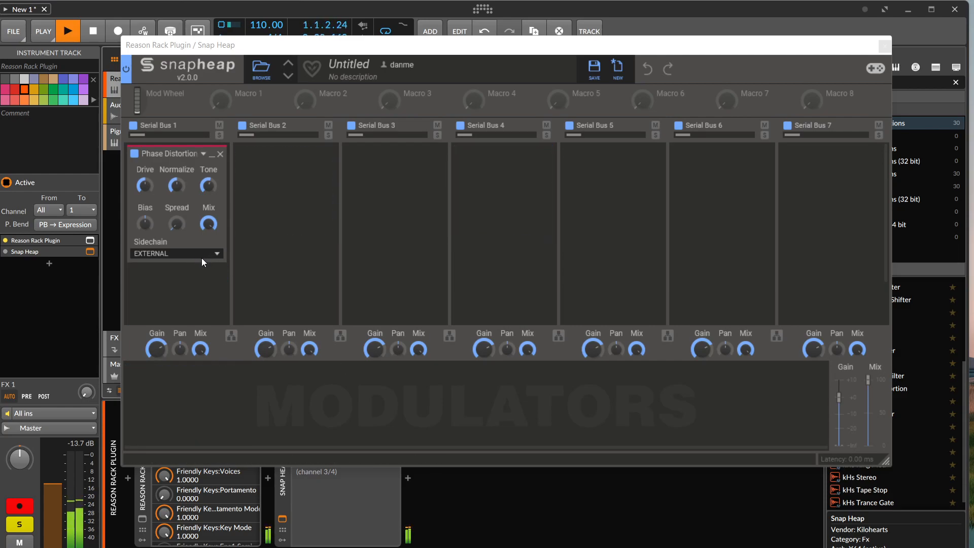
{"action": "left_click", "coordinate": [339, 516]}
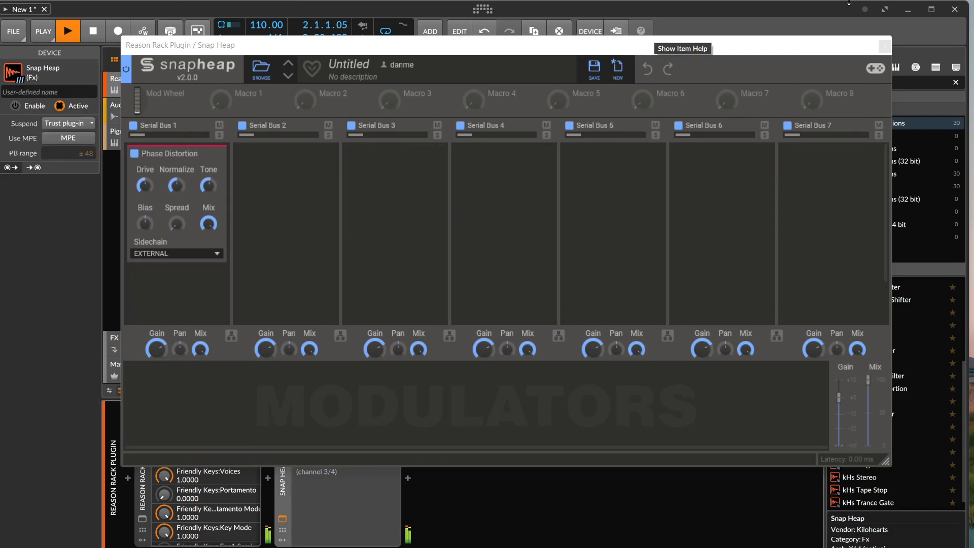
{"action": "left_click", "coordinate": [884, 46]}
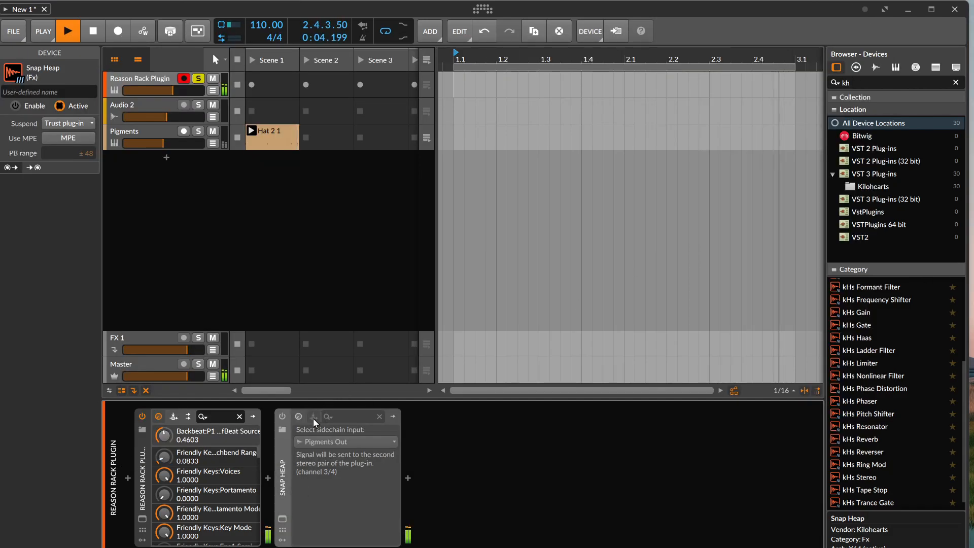
Enable the Snap Heap device and raise the Reason Rack Plugin track's volume to about +2.1 dB.
{"action": "left_click", "coordinate": [284, 416]}
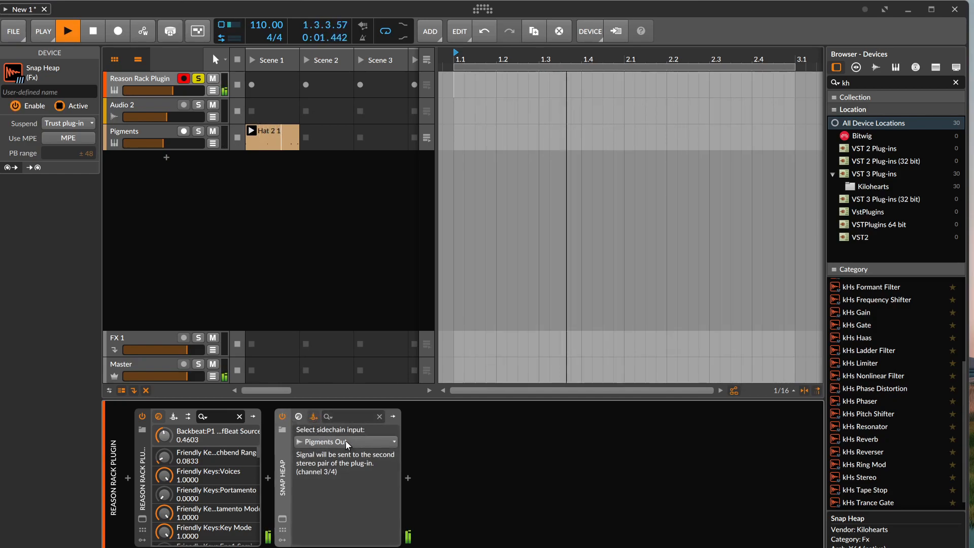
{"action": "left_click_drag", "start_coordinate": [170, 89], "coordinate": [192, 90]}
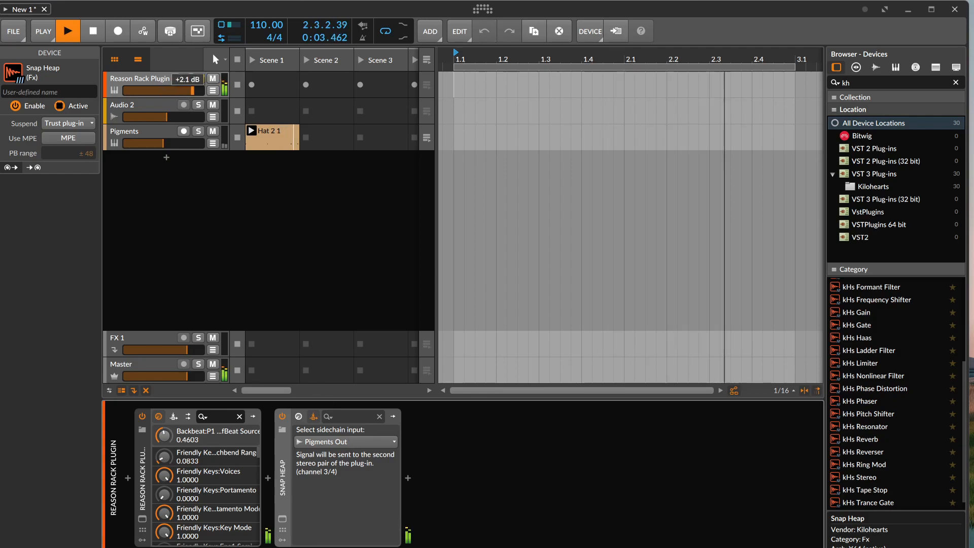
Switch Snap Heap's sidechain input to No input and reassign it to the Pigments track's output for comparison.
{"action": "left_click", "coordinate": [315, 445]}
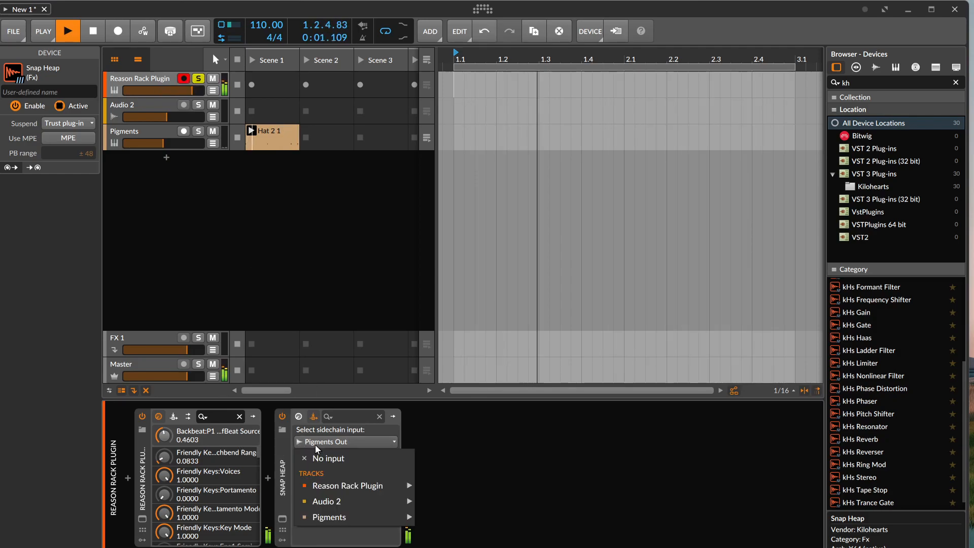
{"action": "left_click", "coordinate": [329, 460]}
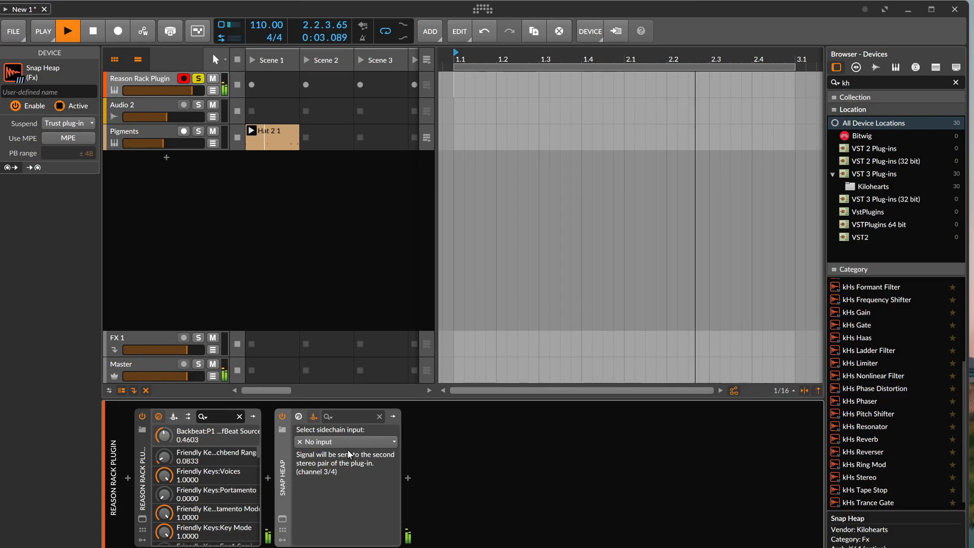
{"action": "left_click", "coordinate": [340, 440]}
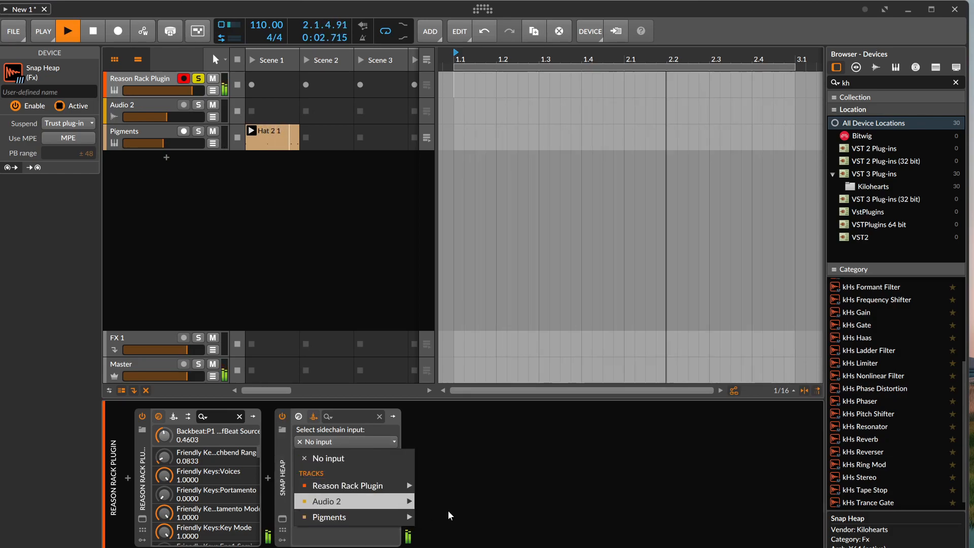
{"action": "mouse_move", "coordinate": [395, 517]}
{"action": "left_click", "coordinate": [464, 513]}
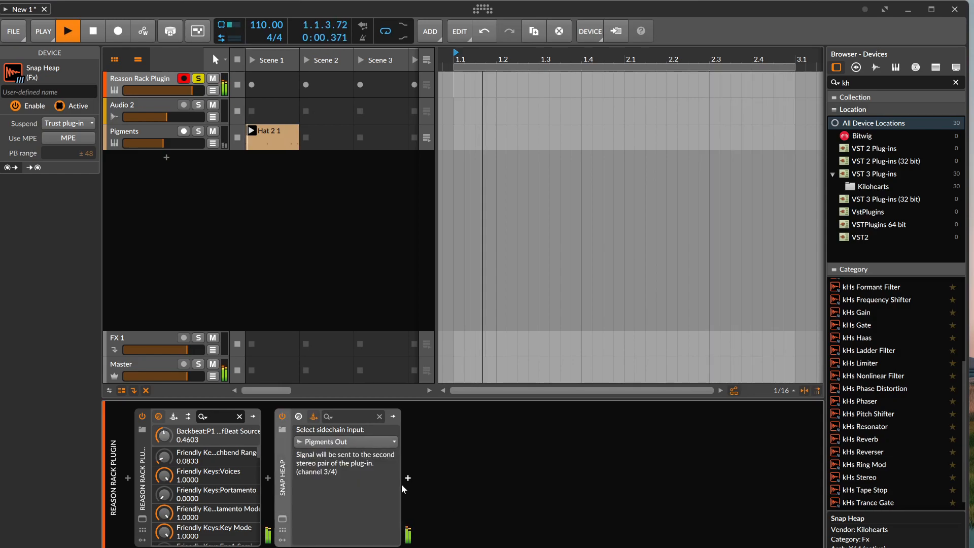
Compare the Phase Distortion snapin with its sidechain OFF and back on EXTERNAL in Snap Heap, and close the window.
{"action": "left_click", "coordinate": [282, 519]}
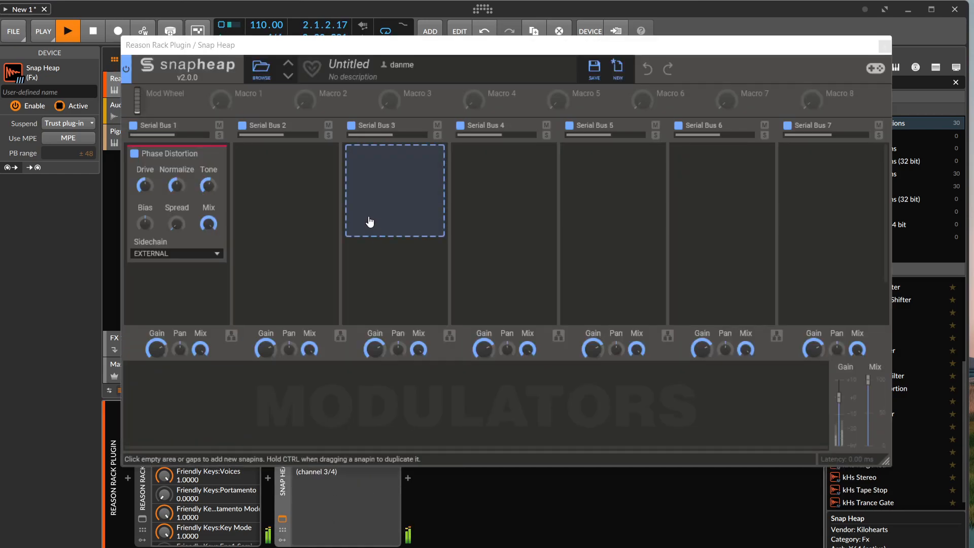
{"action": "left_click", "coordinate": [168, 256]}
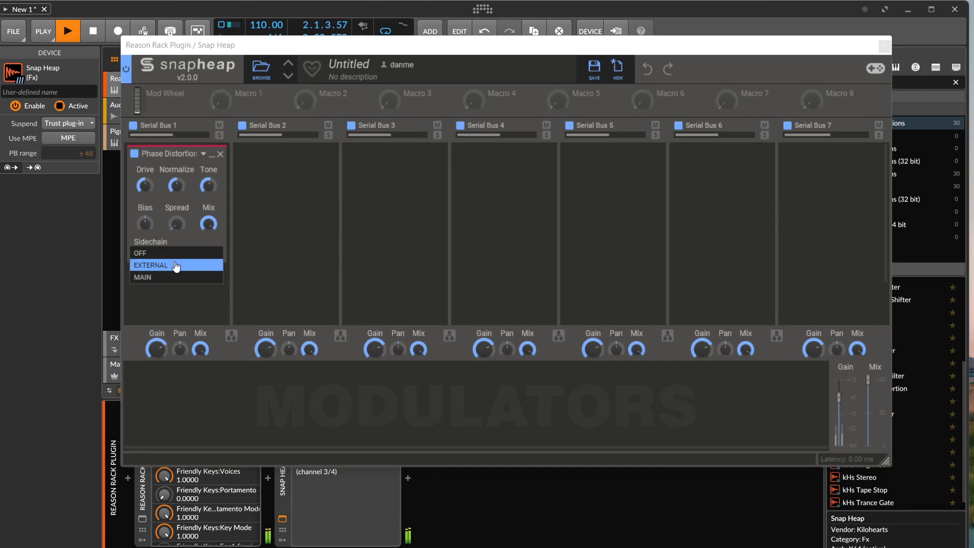
{"action": "left_click", "coordinate": [173, 254]}
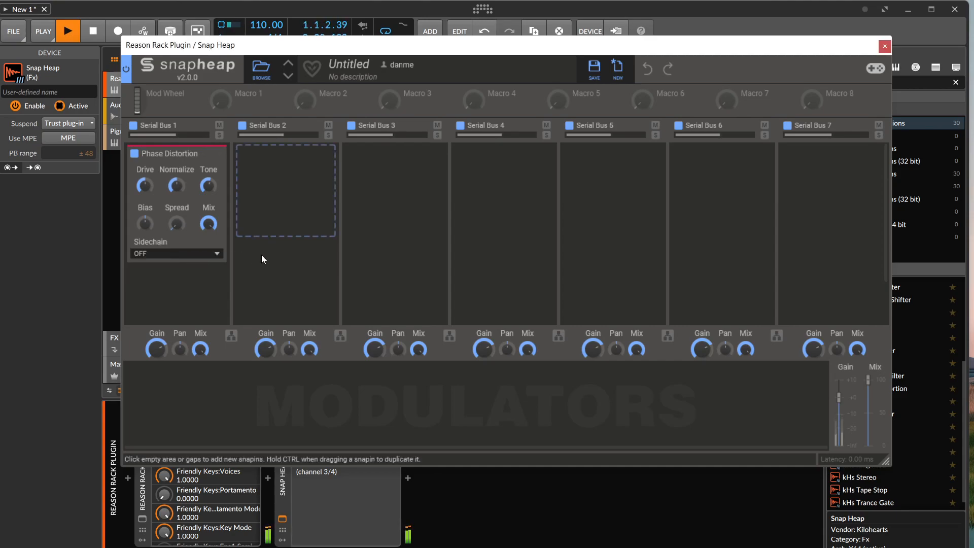
{"action": "left_click_drag", "start_coordinate": [214, 51], "coordinate": [254, 57]}
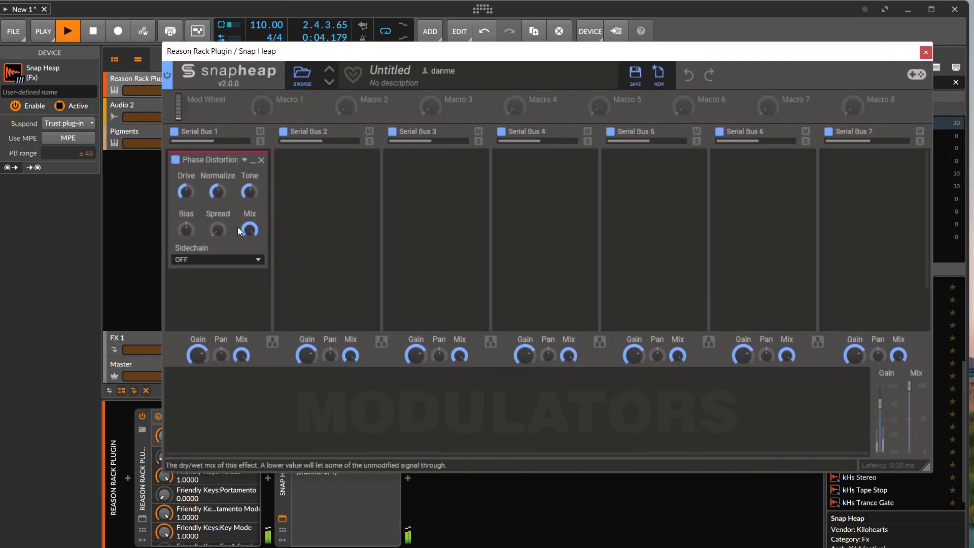
{"action": "left_click", "coordinate": [233, 260]}
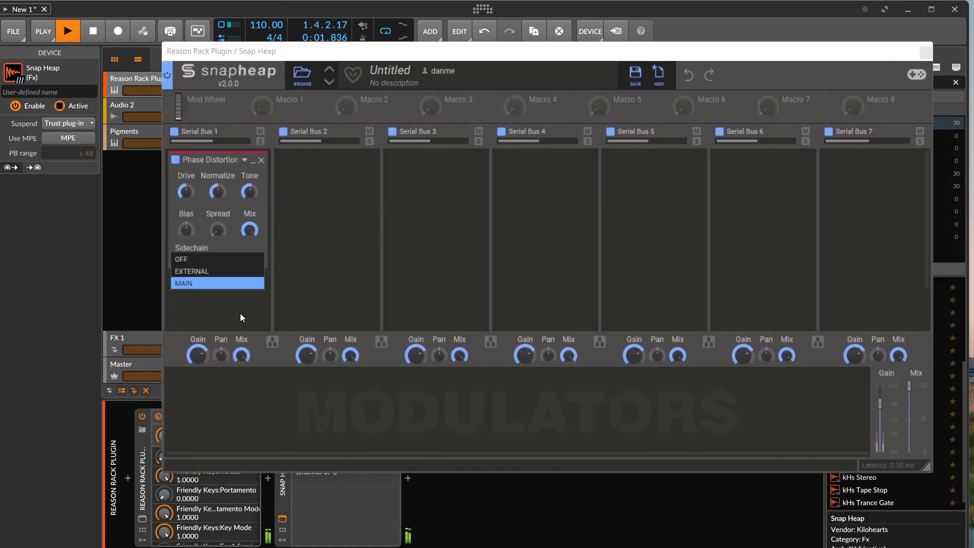
{"action": "left_click", "coordinate": [243, 276]}
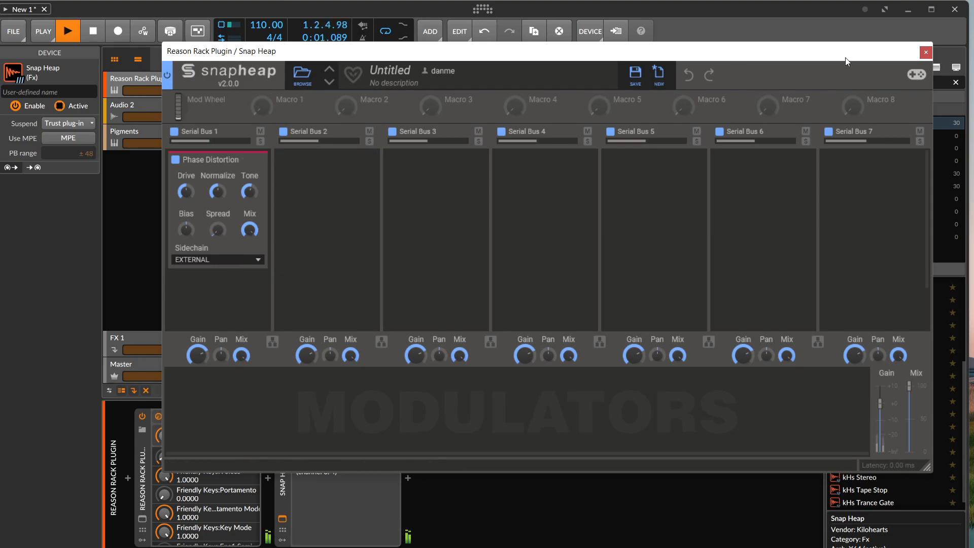
{"action": "left_click", "coordinate": [924, 53]}
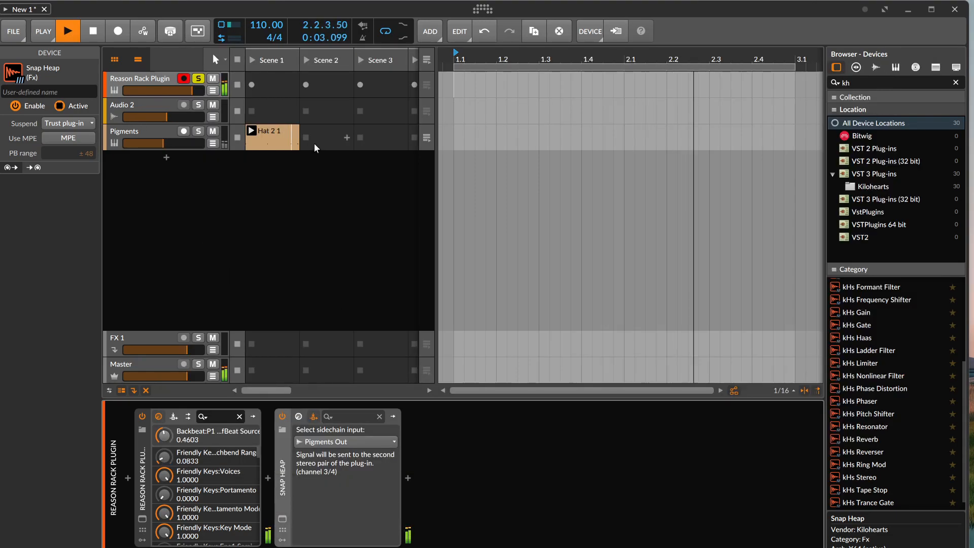
Inspect the notes of the Pigments track's Hat 2 1 clip and the Pigments track's device chain.
{"action": "double_click", "coordinate": [278, 144]}
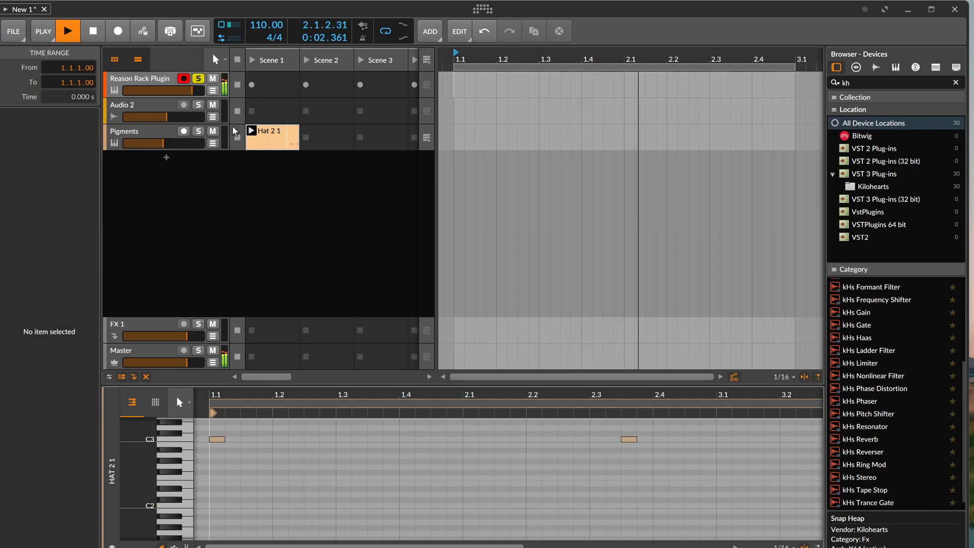
{"action": "left_click", "coordinate": [152, 133]}
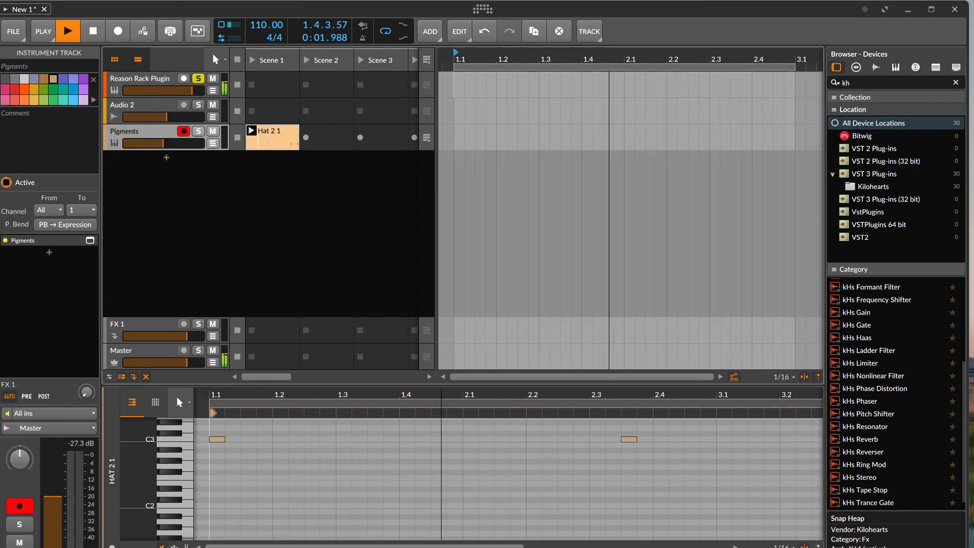
{"action": "key", "text": "d"}
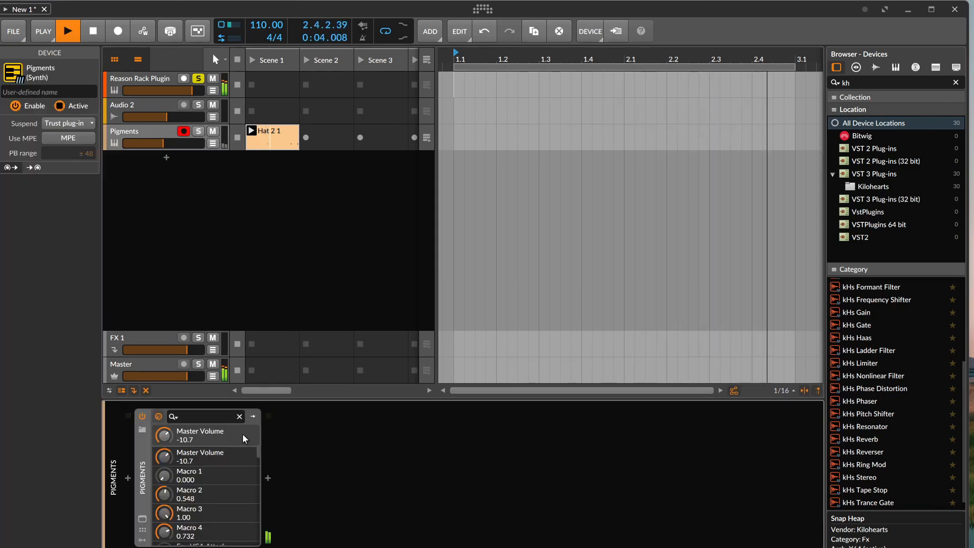
Review Snap Heap's available sidechain inputs on the Reason Rack Plugin track and stop playback.
{"action": "left_click", "coordinate": [133, 75]}
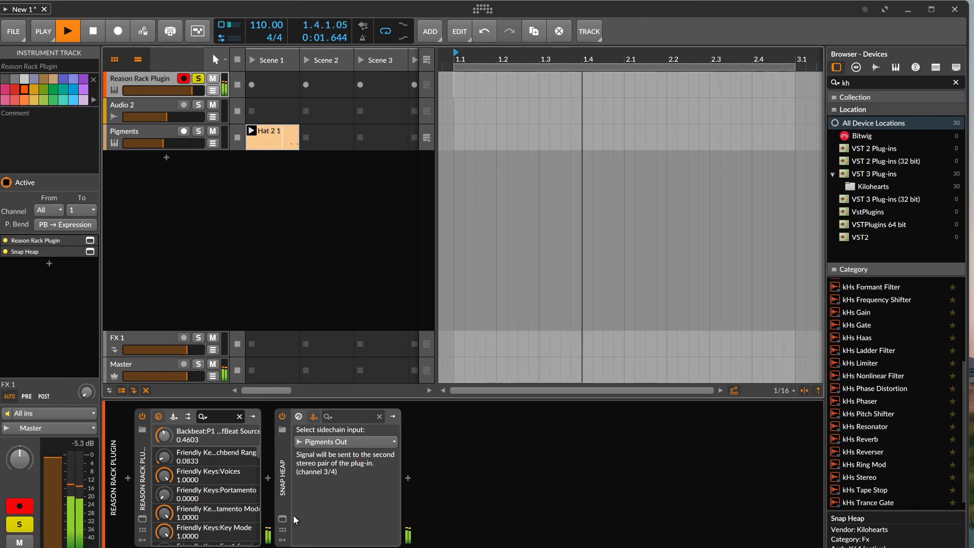
{"action": "left_click", "coordinate": [350, 441]}
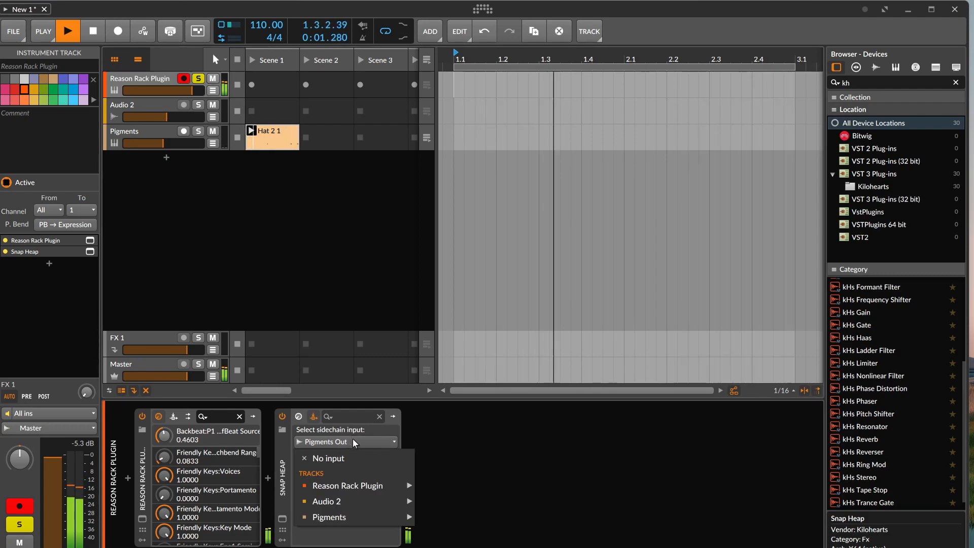
{"action": "left_click", "coordinate": [328, 290]}
{"action": "key", "text": "space"}
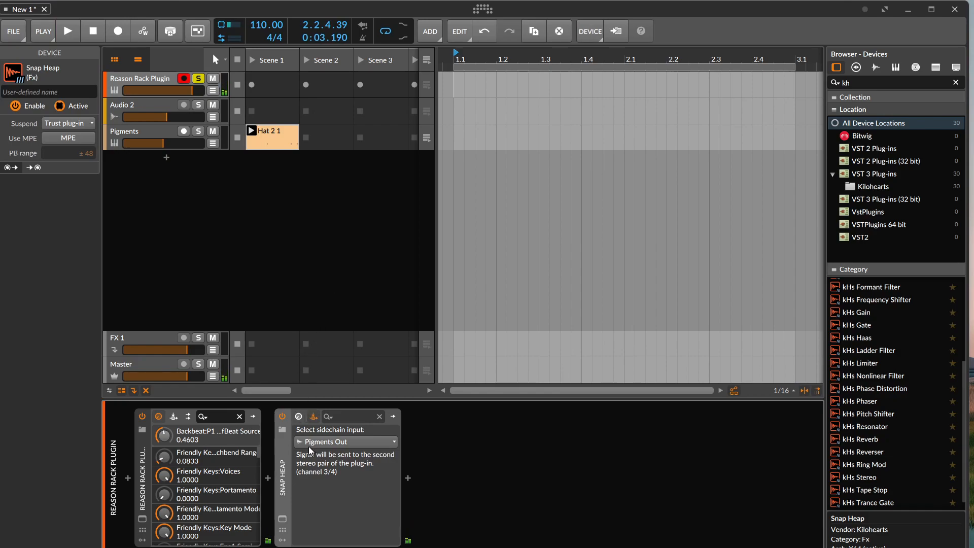
Open Snap Heap and look through its list of available snapins and the Phase Distortion snapin's settings panel.
{"action": "left_click", "coordinate": [283, 519]}
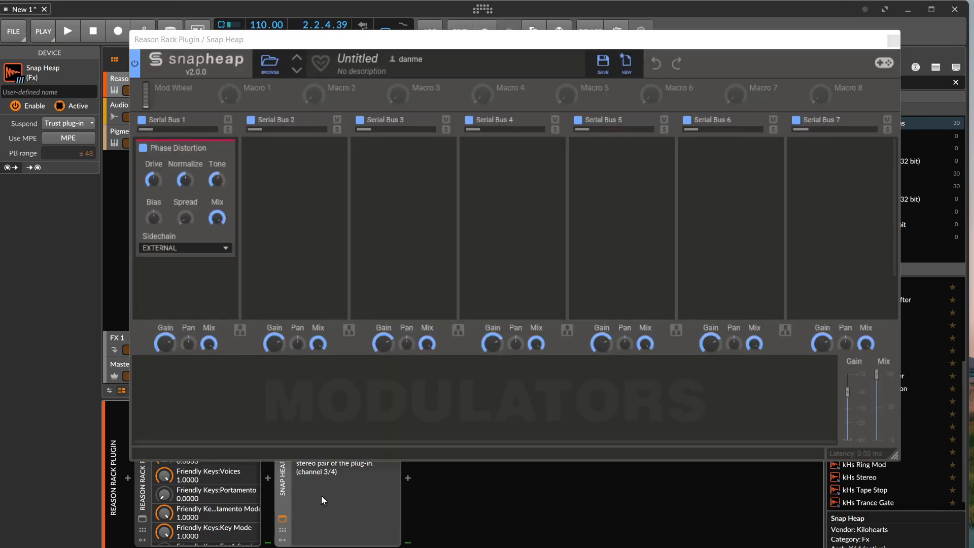
{"action": "left_click", "coordinate": [238, 281]}
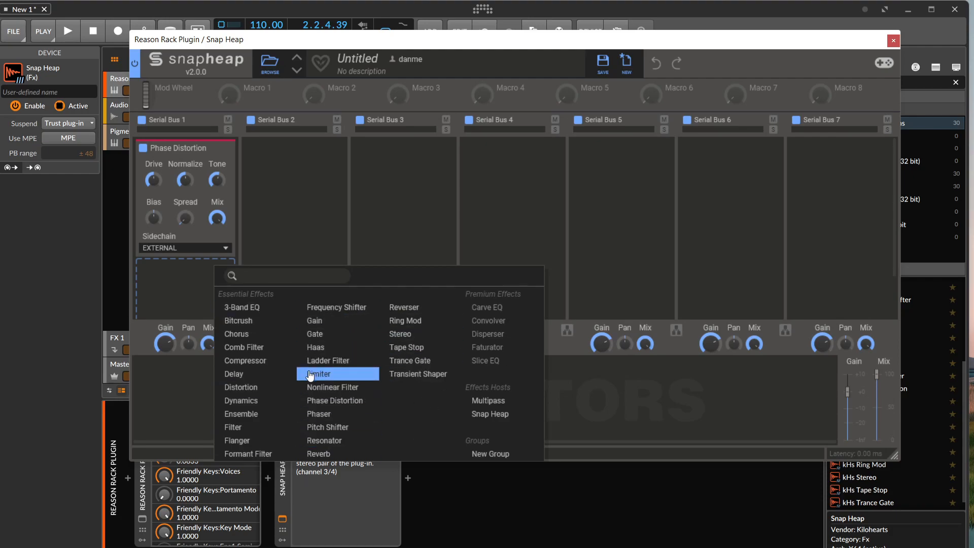
{"action": "left_click", "coordinate": [173, 150]}
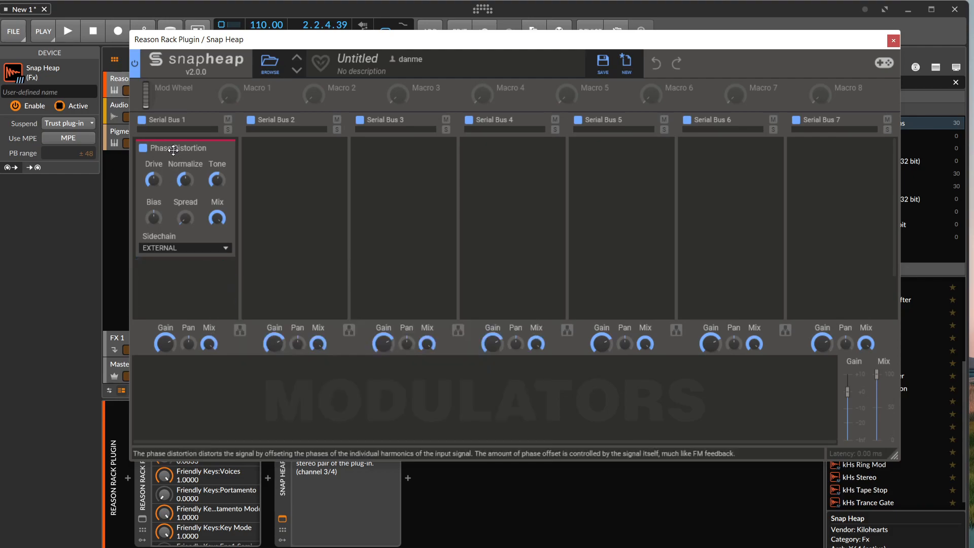
{"action": "left_click", "coordinate": [212, 148]}
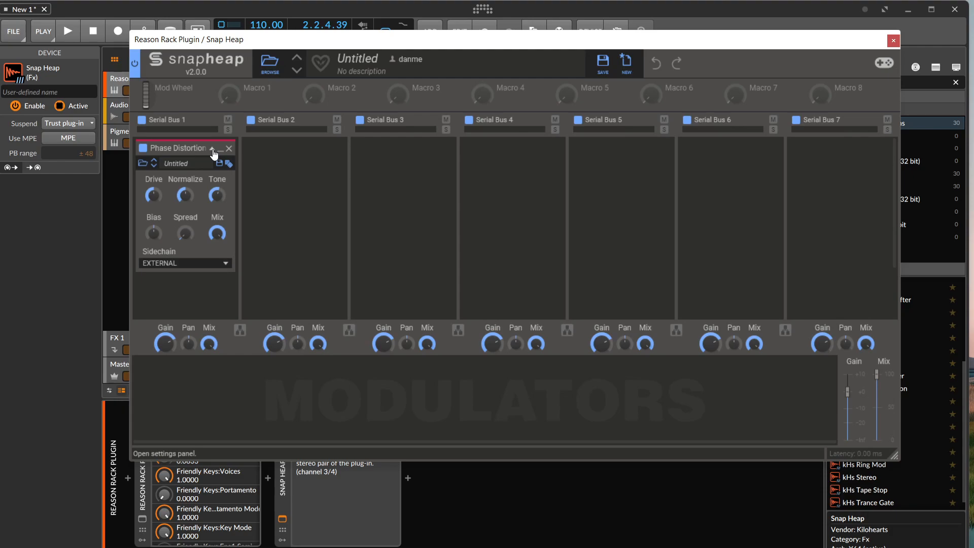
{"action": "left_click", "coordinate": [212, 149]}
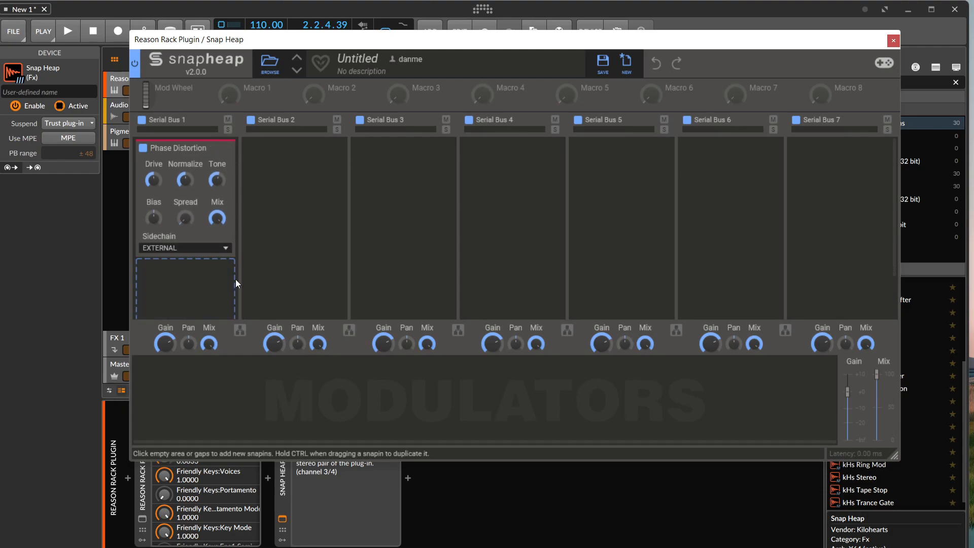
Start playback and inspect the Reason Rack Plugin's Europa synth, closing its window while keeping Snap Heap open.
{"action": "left_click", "coordinate": [71, 40]}
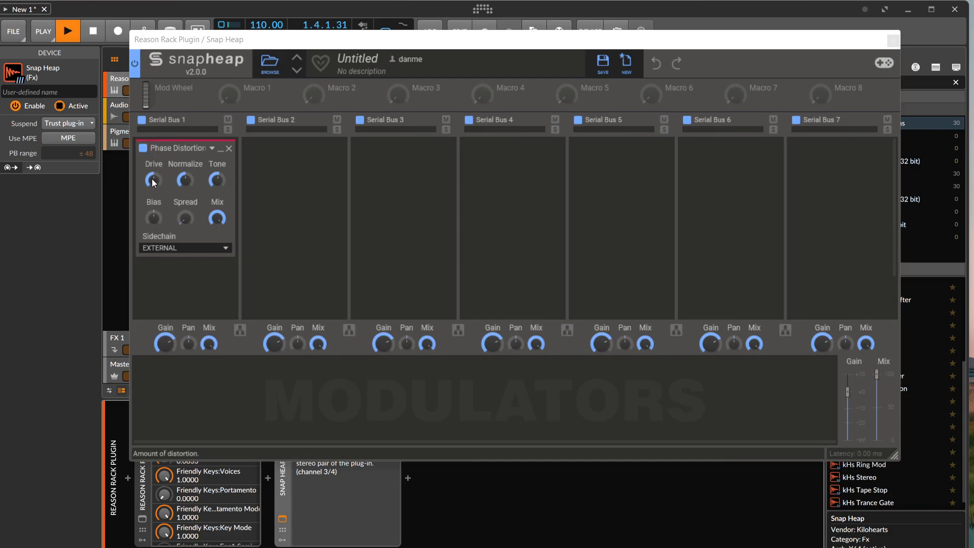
{"action": "left_click_drag", "start_coordinate": [174, 40], "coordinate": [289, 70]}
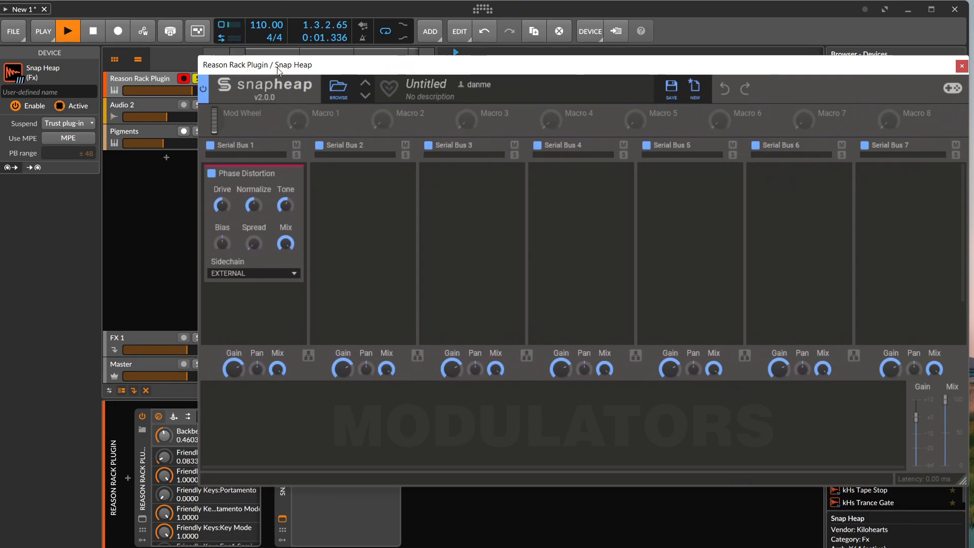
{"action": "left_click", "coordinate": [144, 521]}
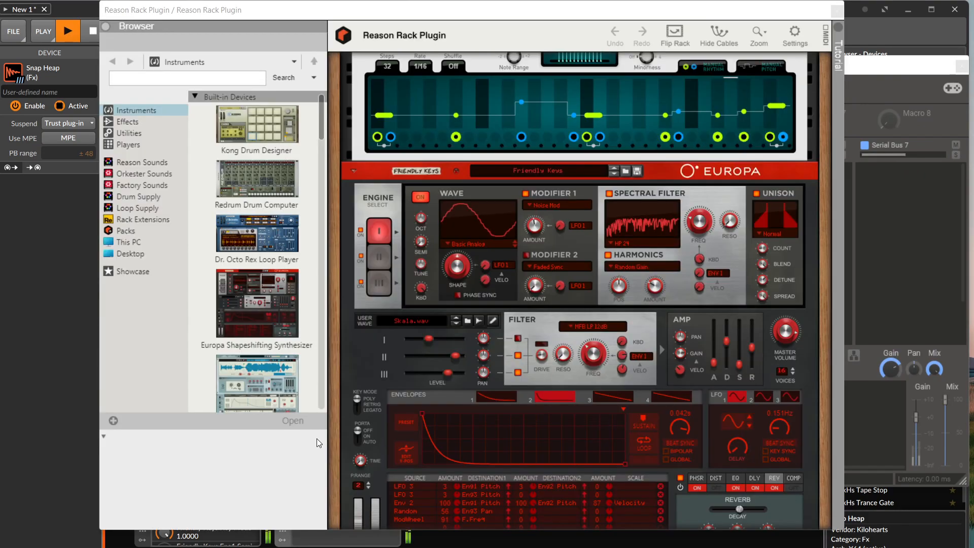
{"action": "left_click", "coordinate": [838, 15]}
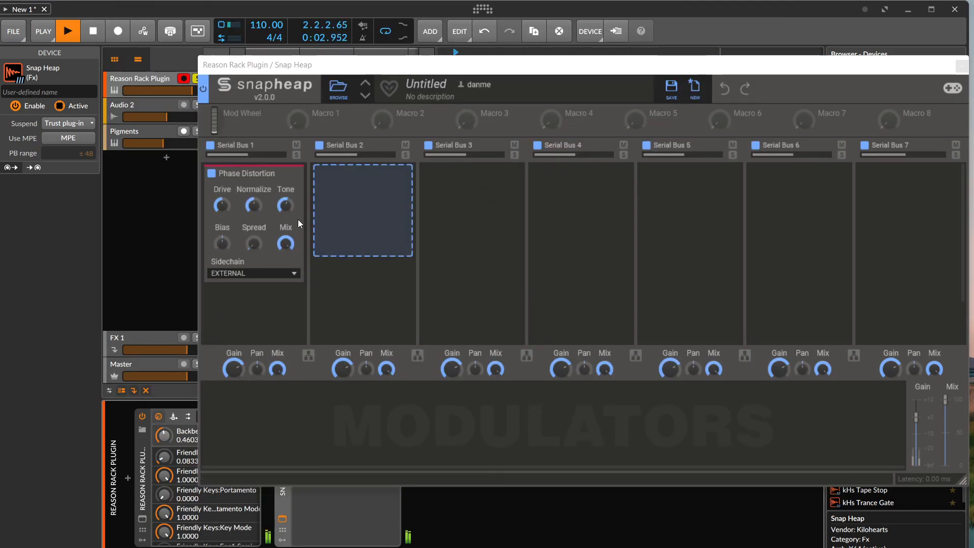
Raise Phase Distortion's Drive, Normalize and Spread, lower its Tone and Bias, then close Snap Heap and stop playback.
{"action": "left_click_drag", "start_coordinate": [222, 206], "coordinate": [285, 206]}
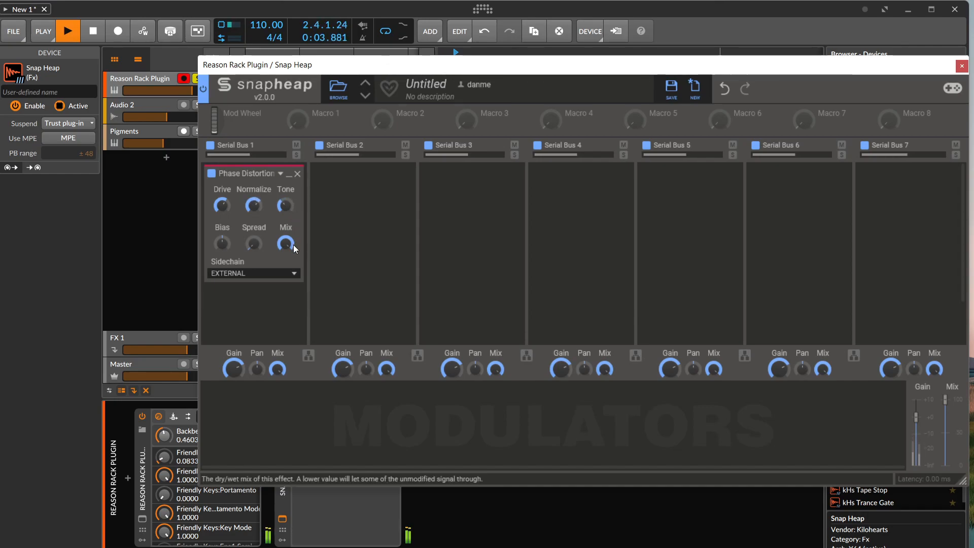
{"action": "left_click_drag", "start_coordinate": [254, 243], "coordinate": [223, 244]}
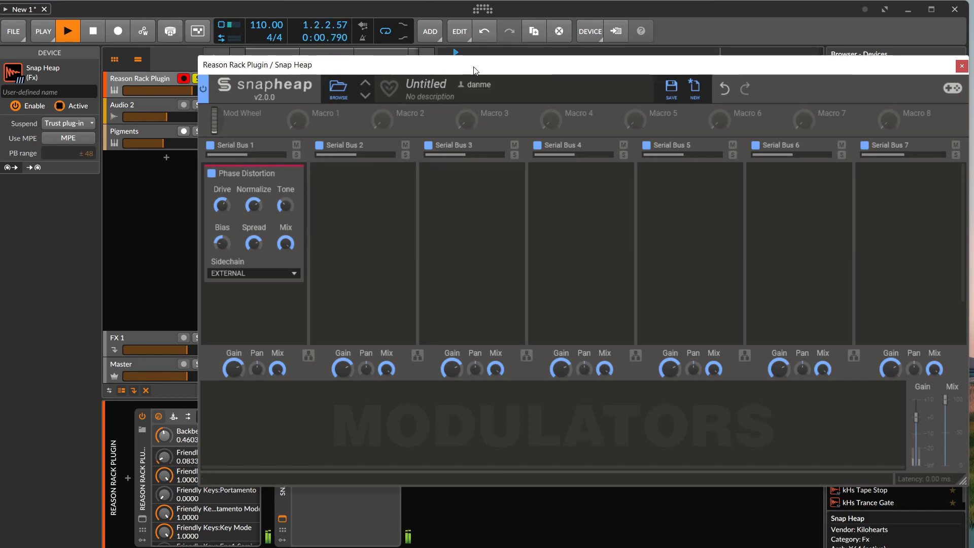
{"action": "left_click_drag", "start_coordinate": [471, 71], "coordinate": [406, 44]}
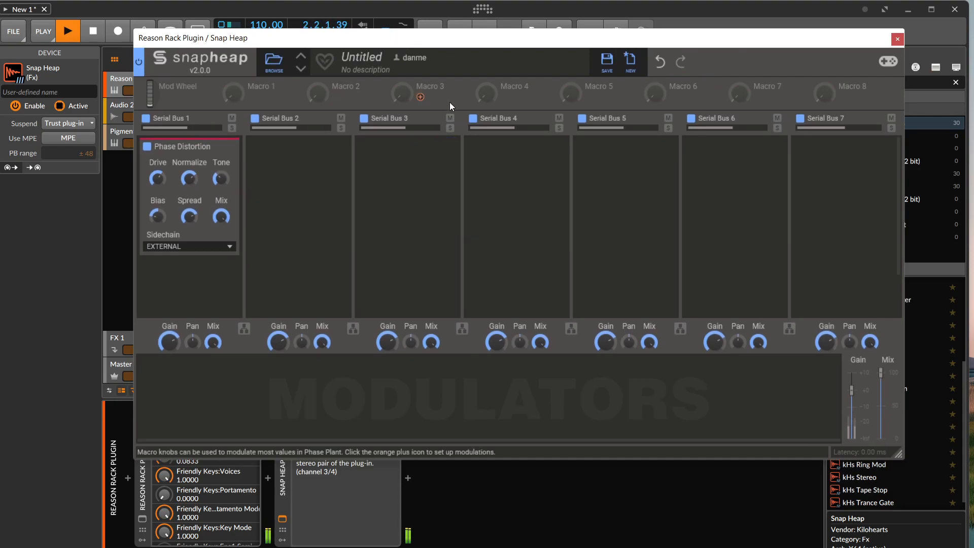
{"action": "left_click_drag", "start_coordinate": [889, 44], "coordinate": [893, 41]}
{"action": "left_click", "coordinate": [898, 40]}
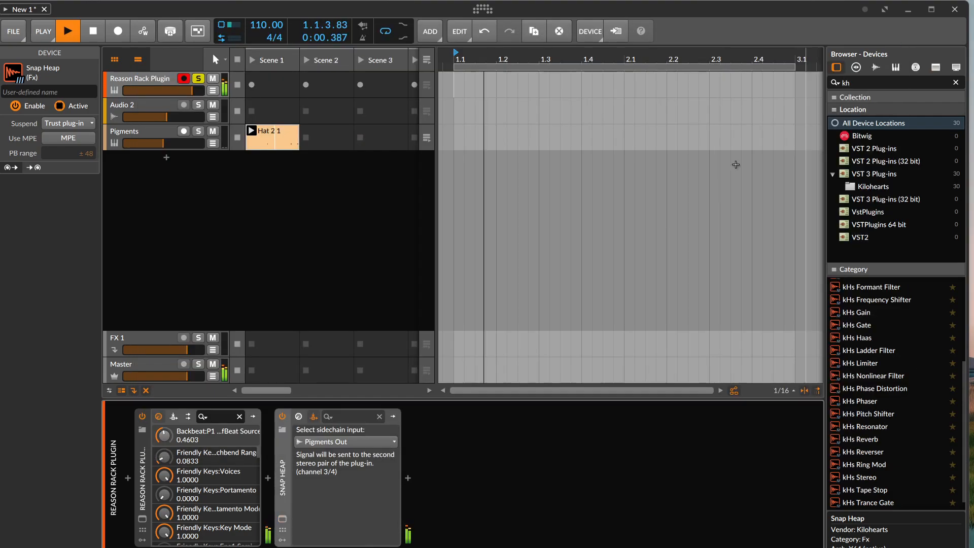
{"action": "left_click", "coordinate": [71, 34]}
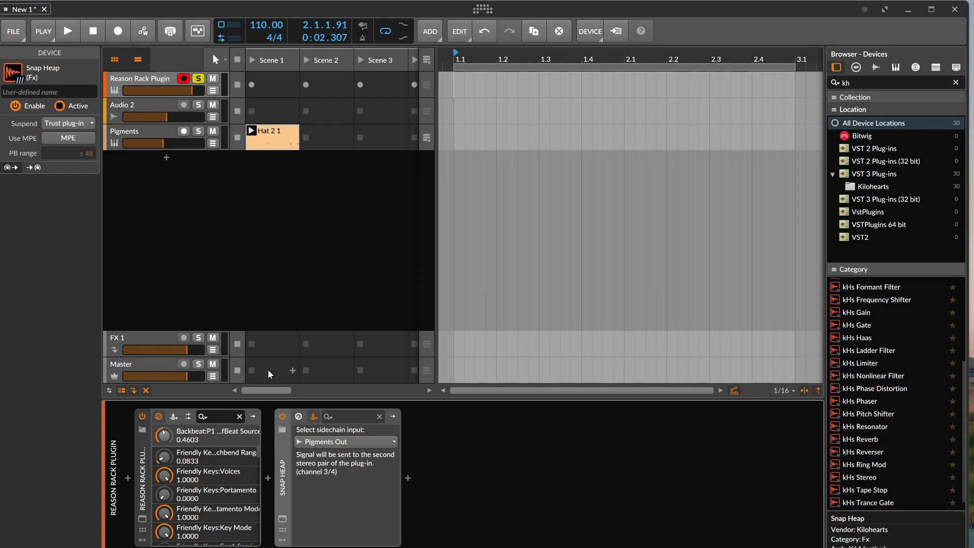
Search the device browser for "artu" and replace the Reason Rack Plugin device with the CZ V synth.
{"action": "left_click", "coordinate": [598, 312]}
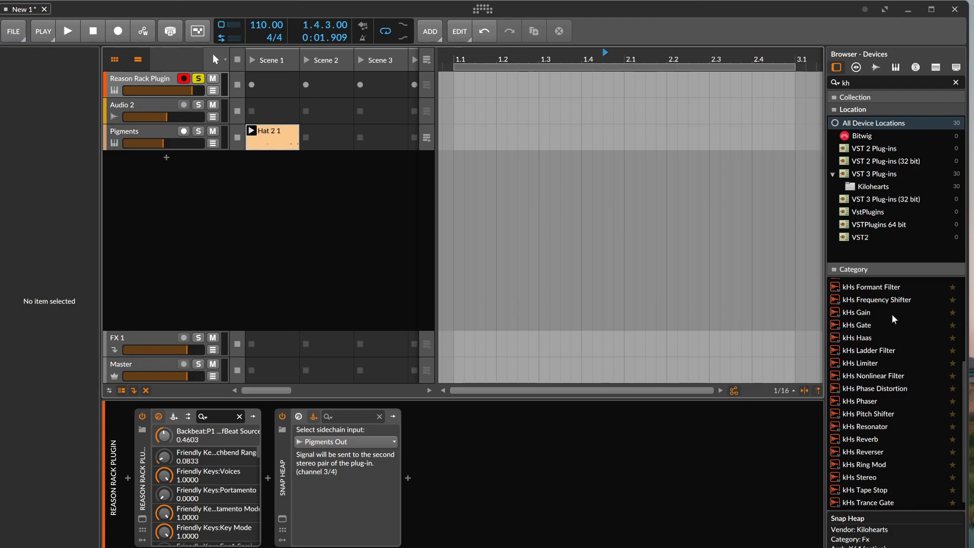
{"action": "left_click", "coordinate": [956, 83]}
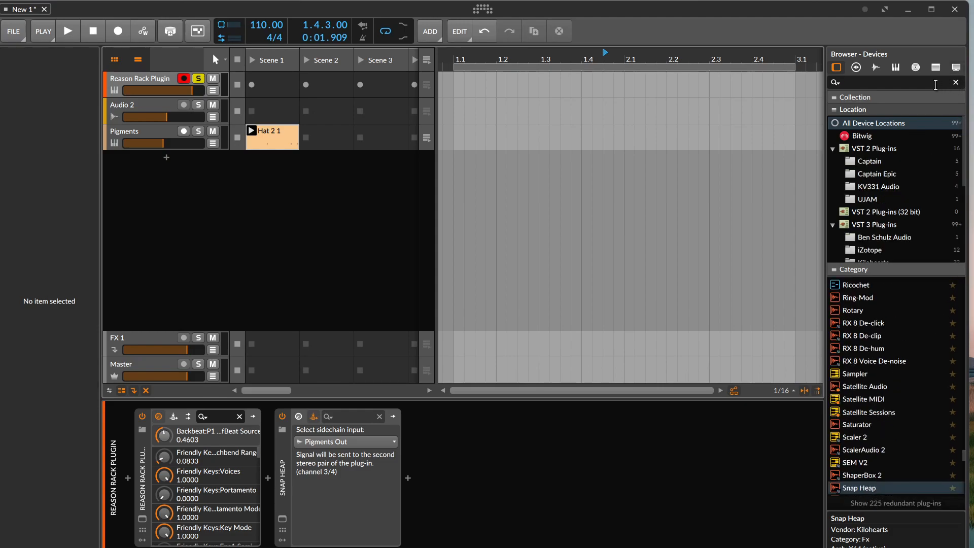
{"action": "type", "text": "a"}
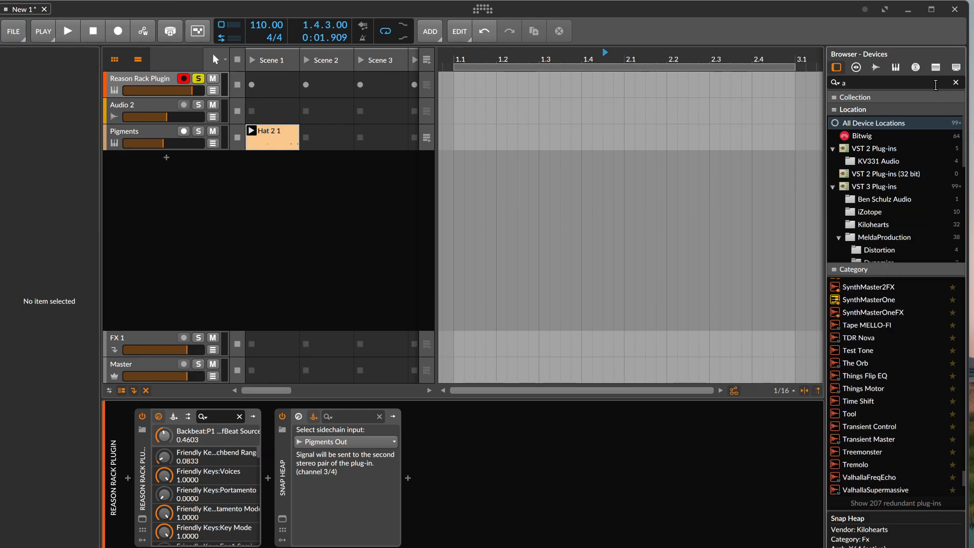
{"action": "type", "text": "ttu"}
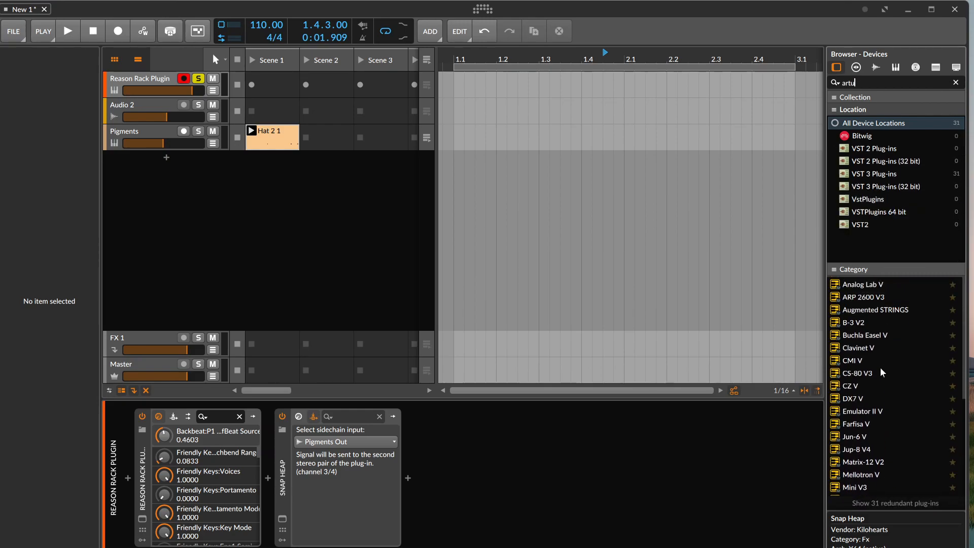
{"action": "double_click", "coordinate": [856, 388]}
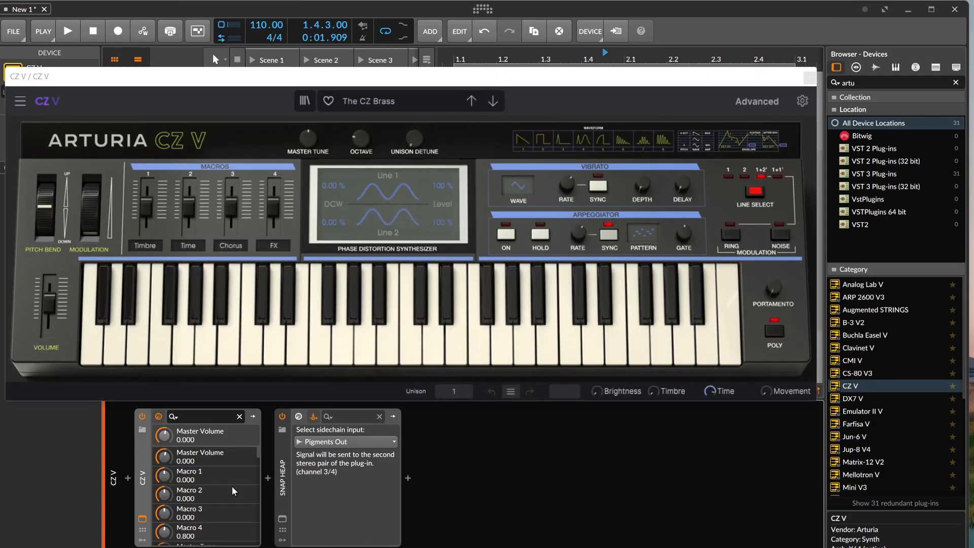
Audition The CZ Brass preset on CZ V's keyboard with some modulation wheel, and look over the waveform graphics.
{"action": "left_click", "coordinate": [387, 350]}
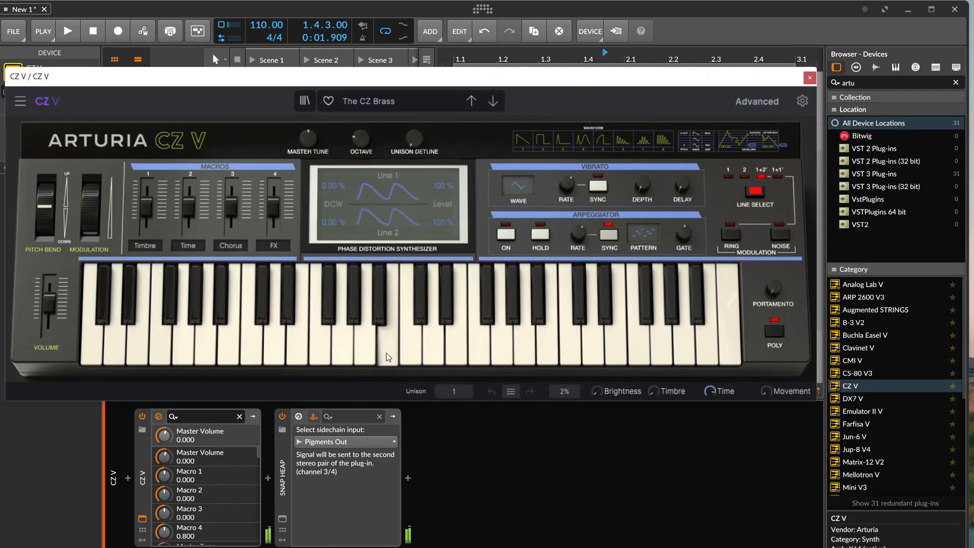
{"action": "left_click_drag", "start_coordinate": [549, 349], "coordinate": [564, 348]}
{"action": "left_click_drag", "start_coordinate": [93, 218], "coordinate": [93, 206]}
{"action": "left_click", "coordinate": [209, 308]}
{"action": "left_click", "coordinate": [281, 316]}
{"action": "left_click", "coordinate": [321, 334]}
{"action": "left_click", "coordinate": [363, 318]}
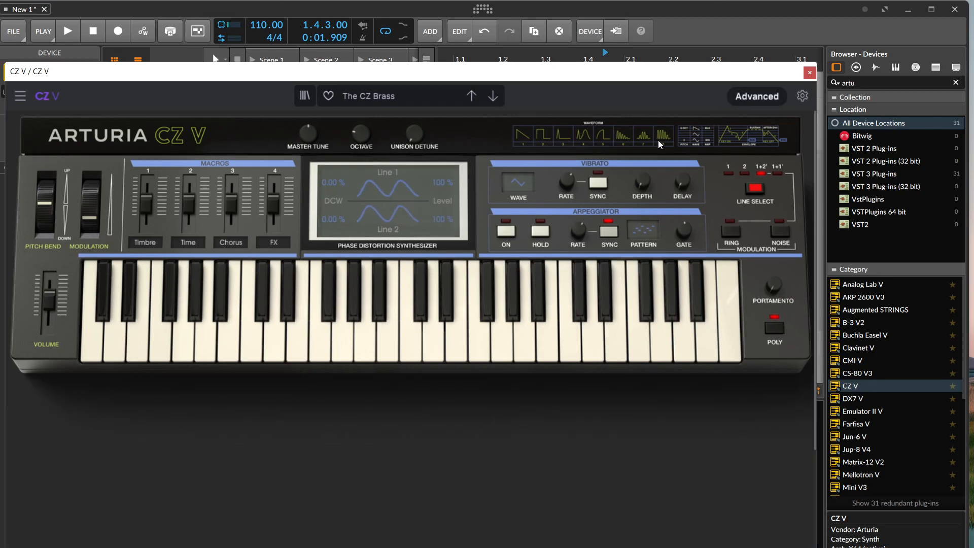
{"action": "left_click", "coordinate": [658, 140]}
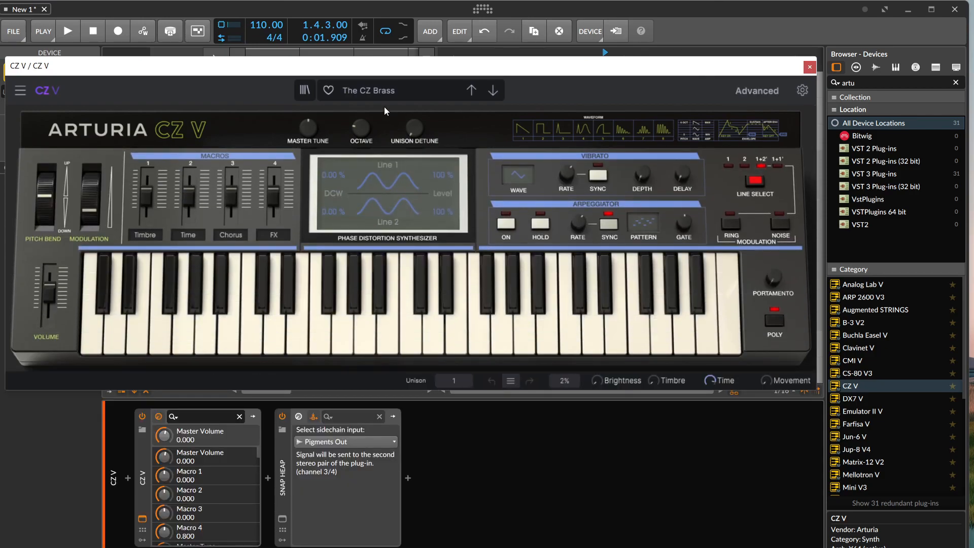
Load CZ V's Asian Arpeggio preset from the Sequence type, switch to Atonal Beauty while auditioning notes, and close the window.
{"action": "left_click", "coordinate": [381, 92]}
{"action": "mouse_move", "coordinate": [431, 213]}
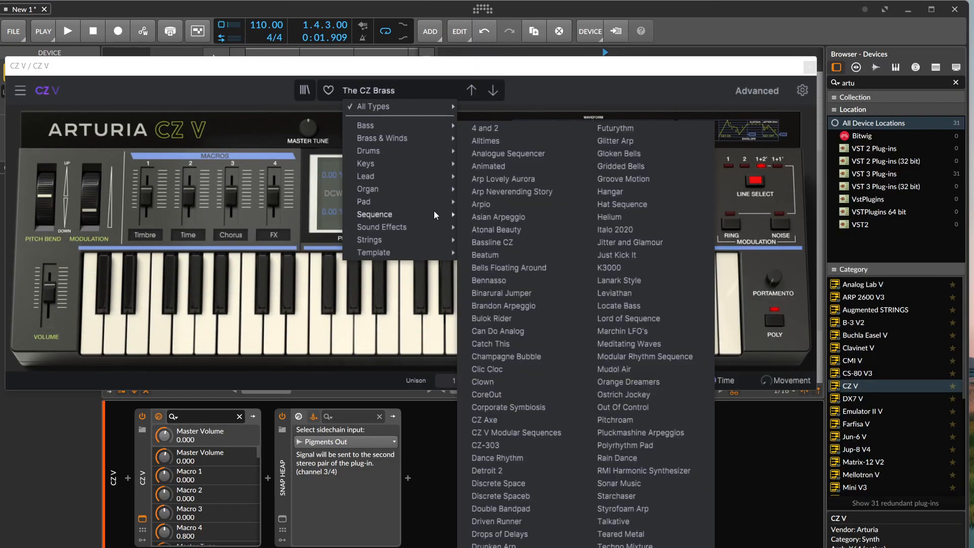
{"action": "left_click", "coordinate": [496, 219]}
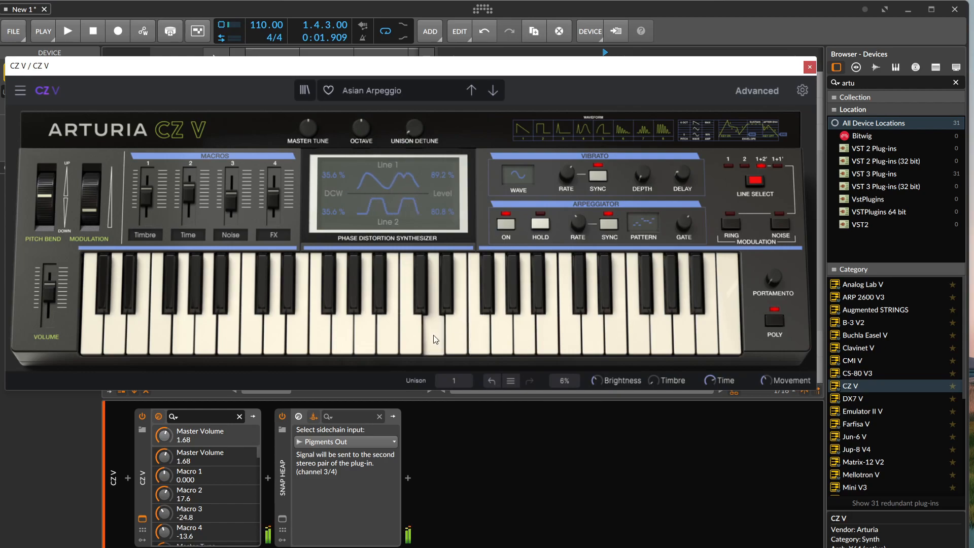
{"action": "left_click", "coordinate": [492, 91]}
{"action": "left_click", "coordinate": [496, 292]}
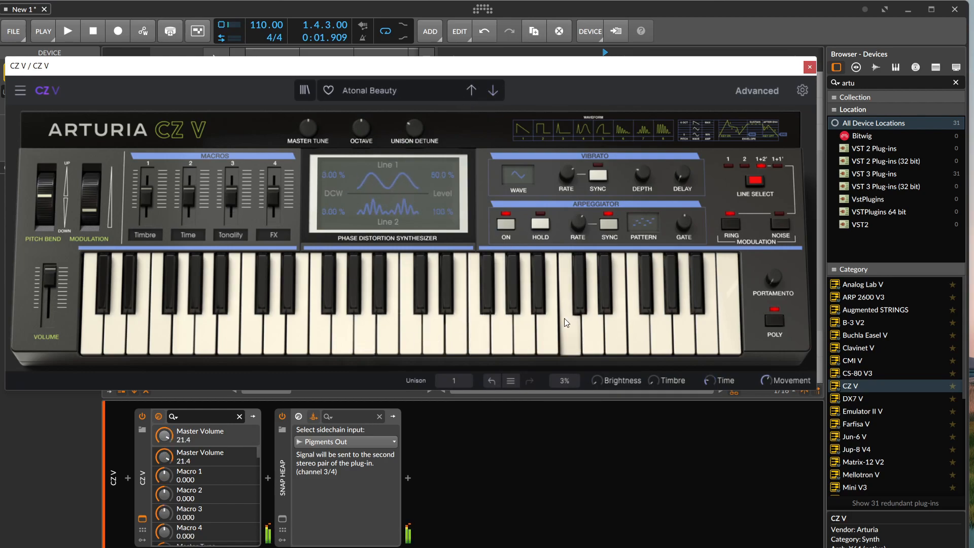
{"action": "left_click", "coordinate": [810, 67]}
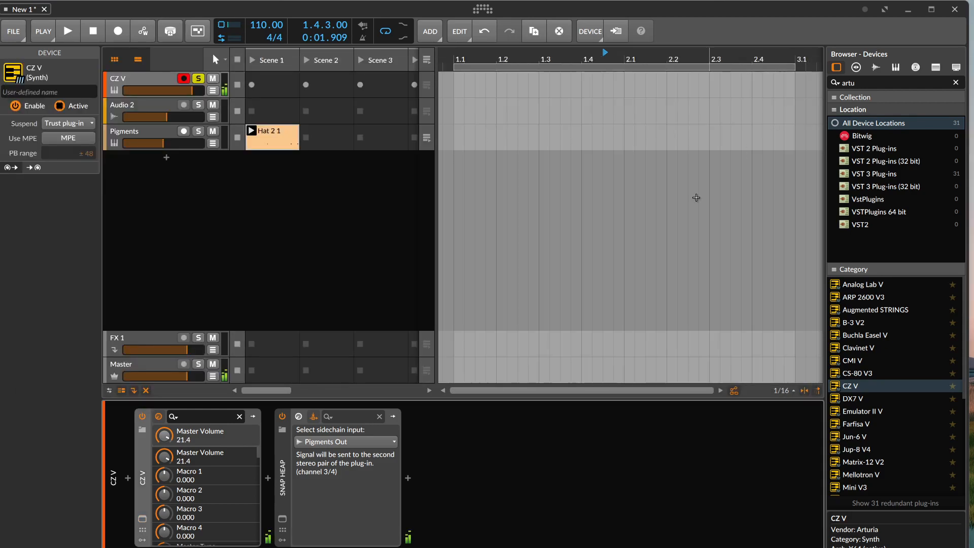
Add a new instrument track with the Phase-4 synth and raise the magenta modulation amount in its red oscillator.
{"action": "left_click", "coordinate": [166, 158]}
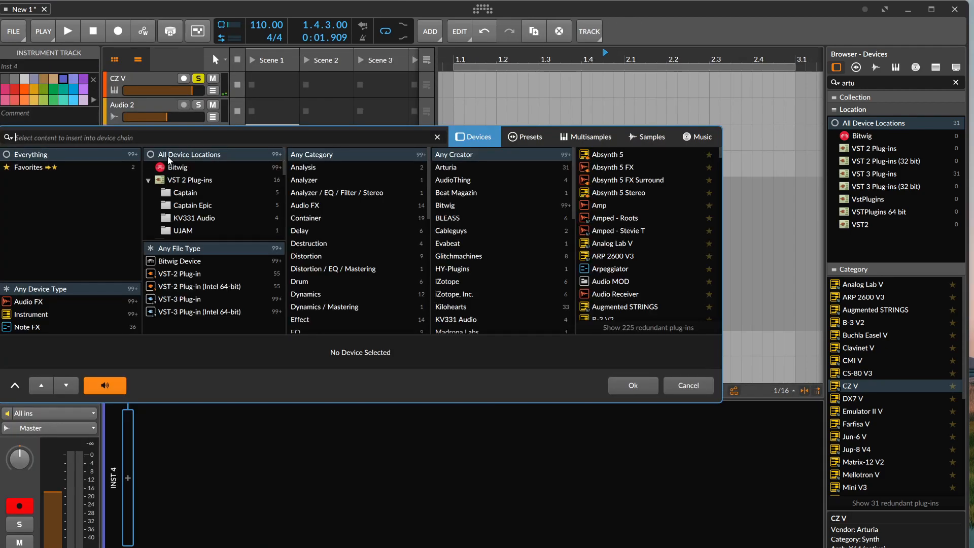
{"action": "type", "text": "pha"}
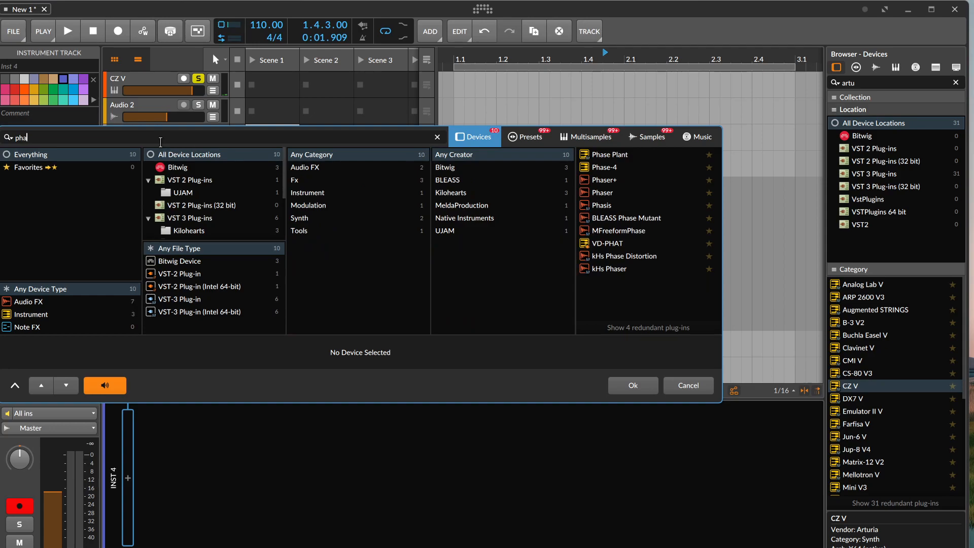
{"action": "type", "text": "se"}
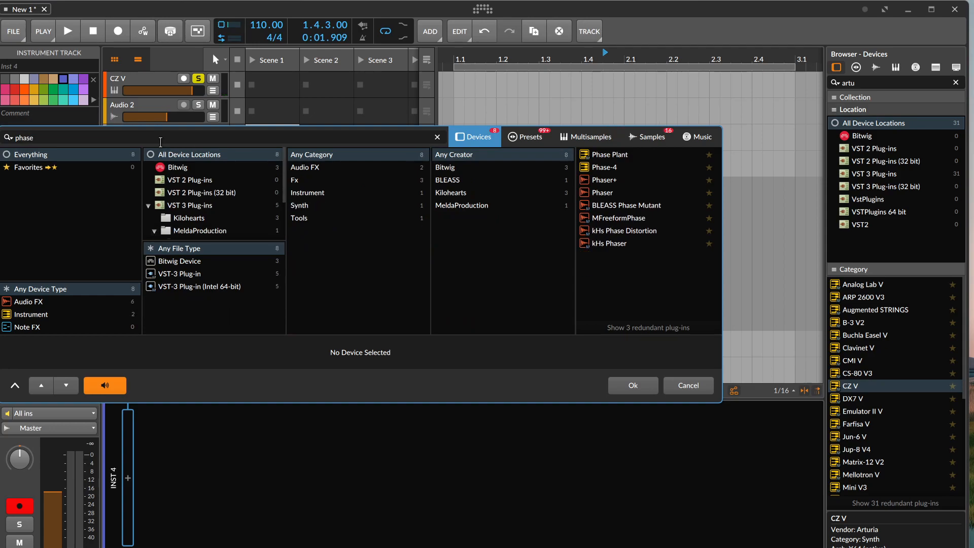
{"action": "double_click", "coordinate": [619, 166]}
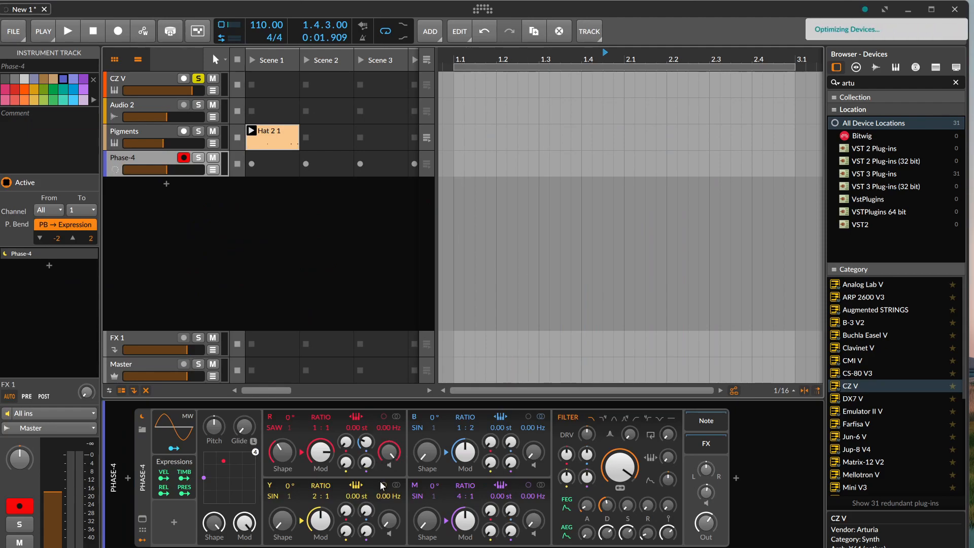
{"action": "left_click_drag", "start_coordinate": [365, 462], "coordinate": [365, 455]}
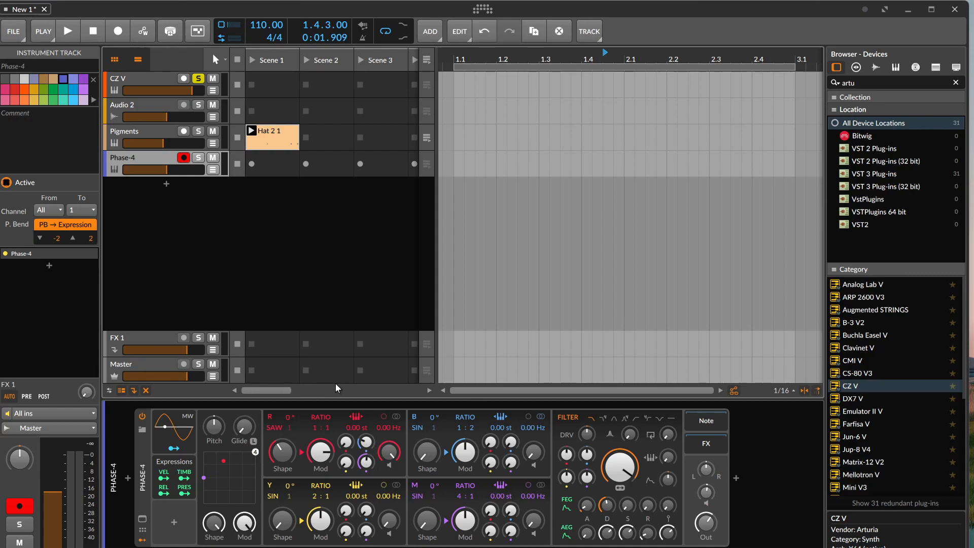
Add another instrument track with Phase Plant, insert an Analog generator, and close the synth's window.
{"action": "left_click", "coordinate": [166, 183]}
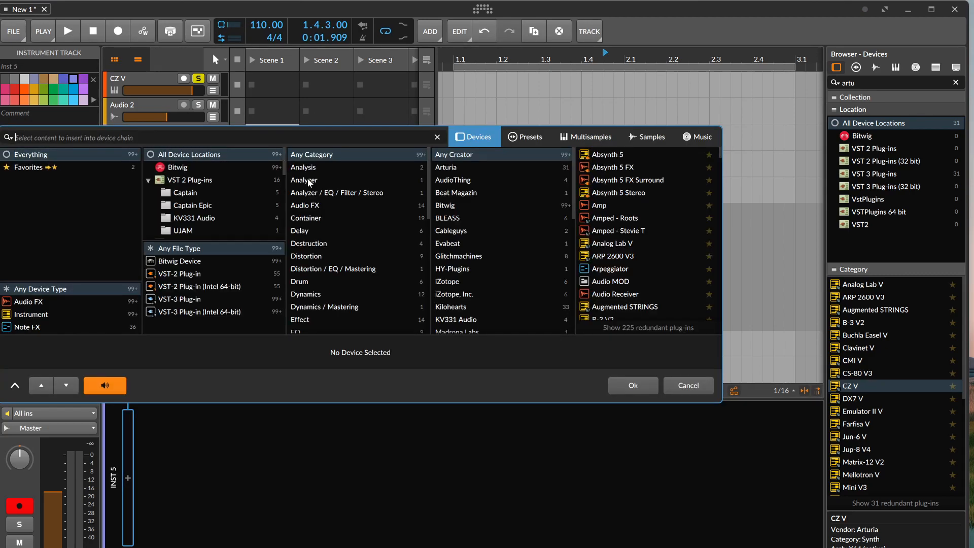
{"action": "type", "text": "pha"}
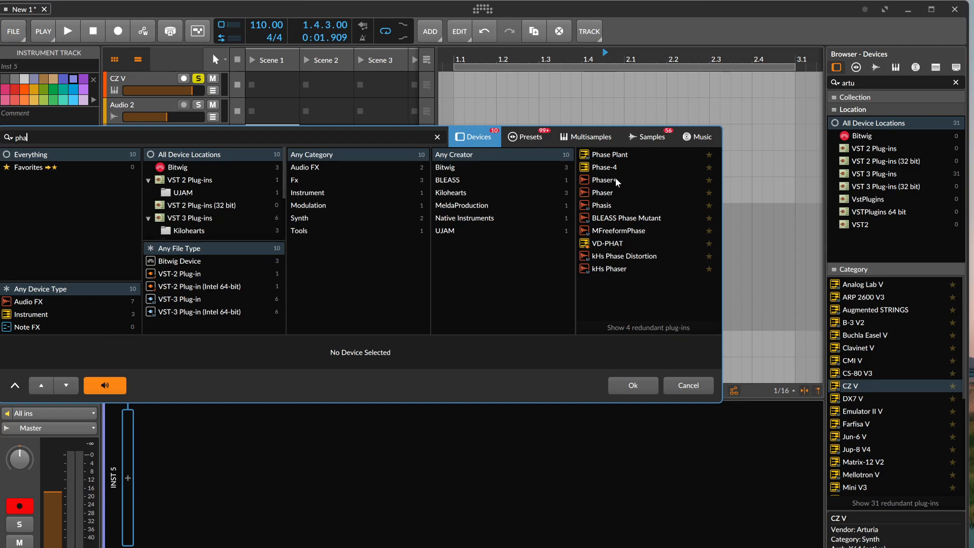
{"action": "double_click", "coordinate": [614, 155]}
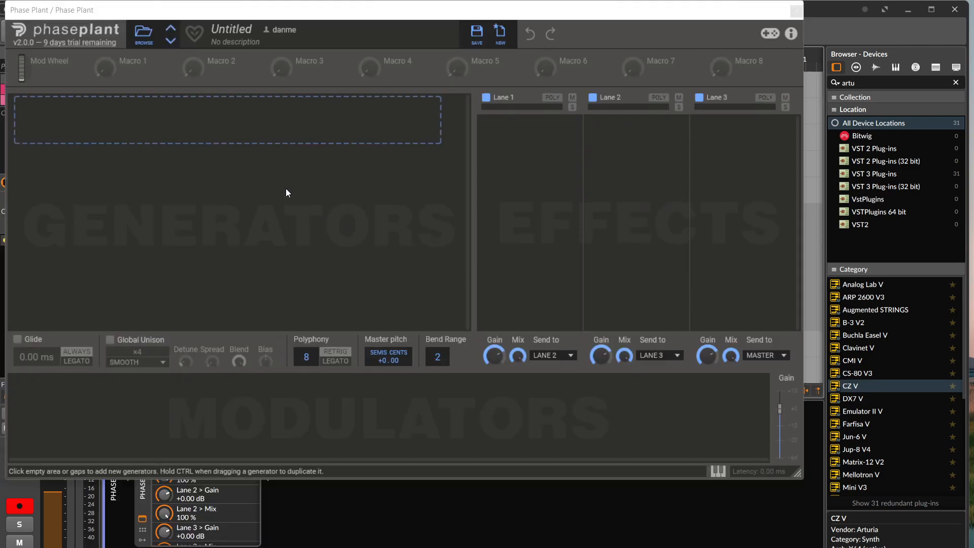
{"action": "left_click", "coordinate": [252, 141]}
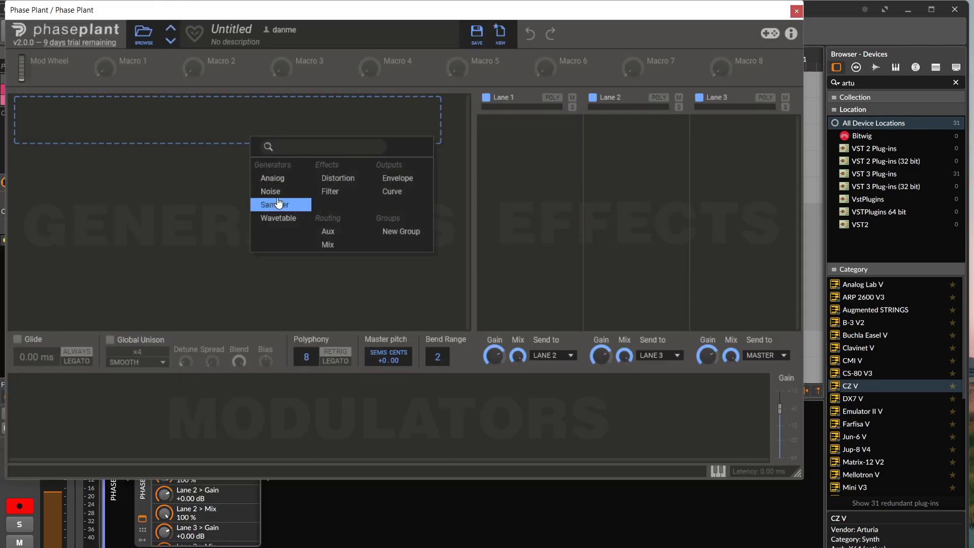
{"action": "left_click", "coordinate": [299, 178]}
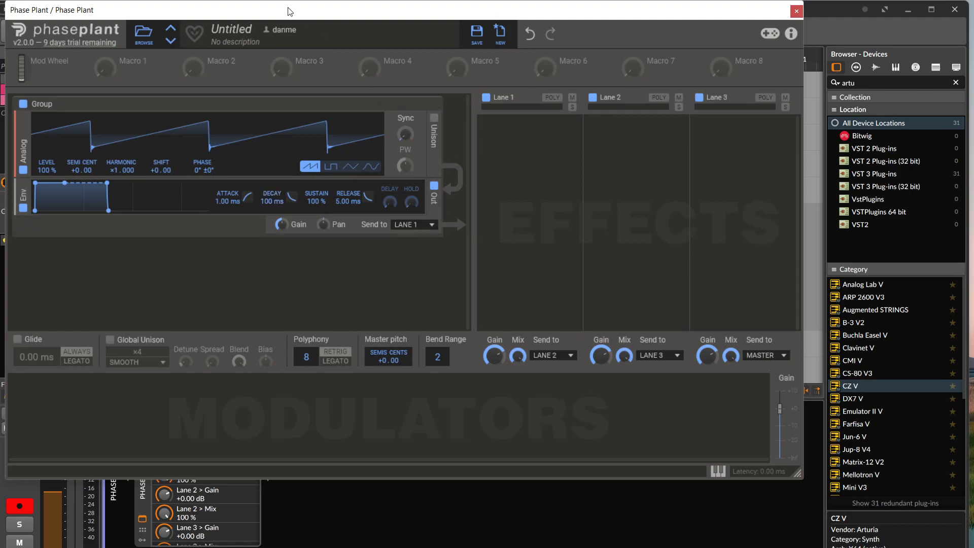
{"action": "left_click_drag", "start_coordinate": [277, 15], "coordinate": [384, 63]}
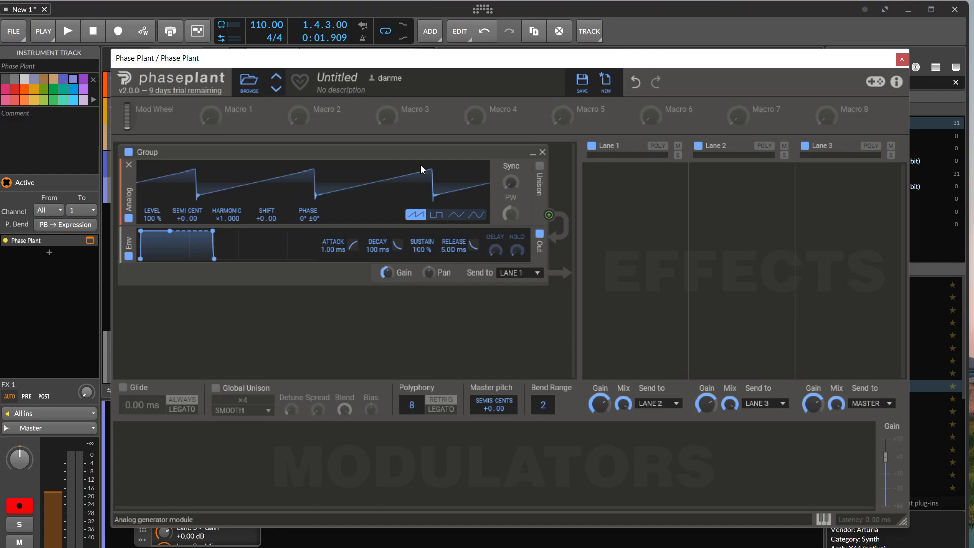
{"action": "left_click", "coordinate": [901, 60]}
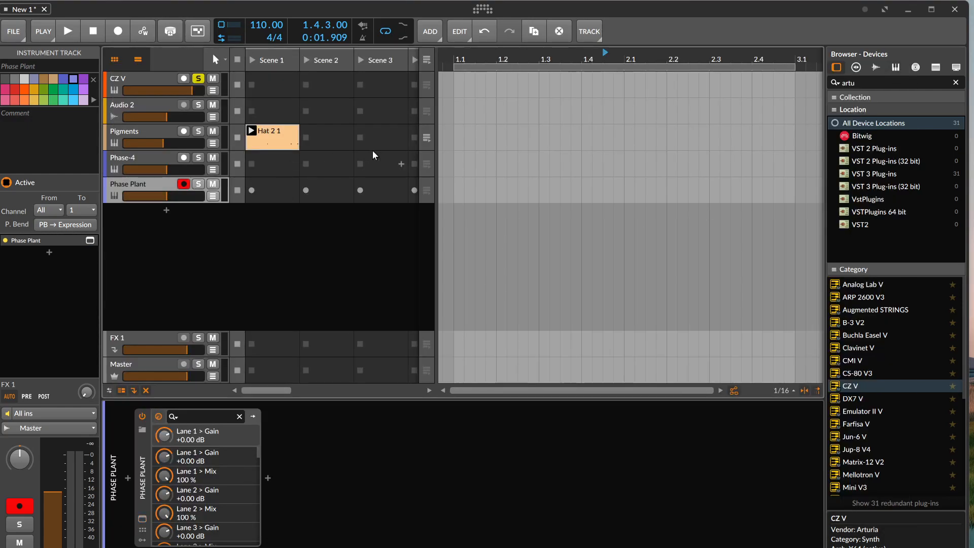
Turn off solo on the CZ V track and copy the Hat 2 1 clip from Pigments to Phase-4 and Phase Plant.
{"action": "left_click", "coordinate": [203, 89]}
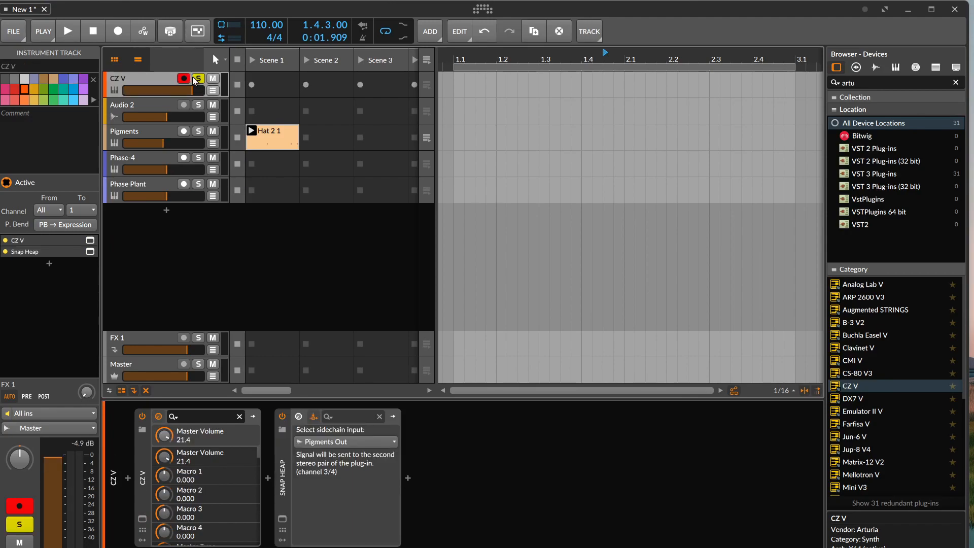
{"action": "left_click", "coordinate": [272, 146]}
{"action": "left_click_drag", "start_coordinate": [278, 147], "coordinate": [277, 190]}
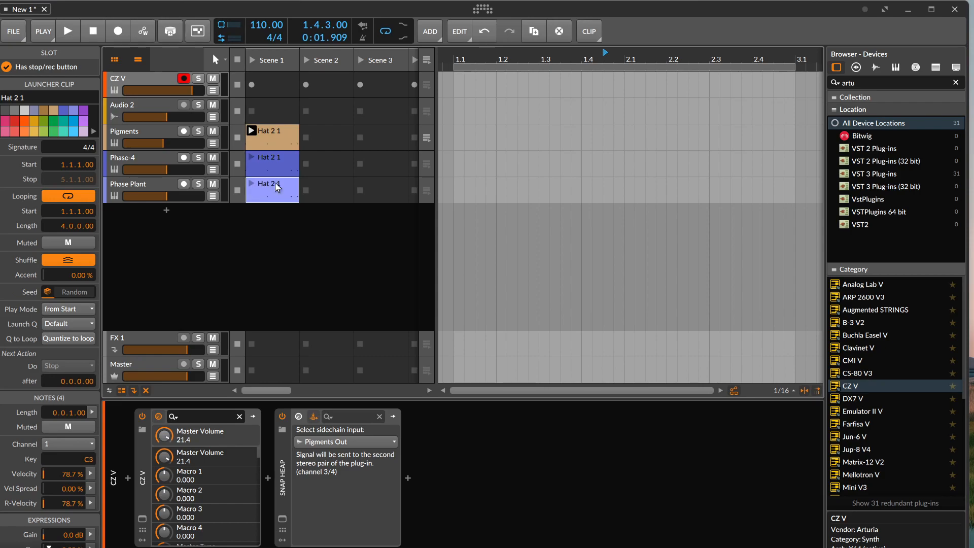
Open the Phase-4 clip for editing and add an F3 note at 2.1.2 and an F#3 note at 2.3.2.
{"action": "double_click", "coordinate": [272, 165]}
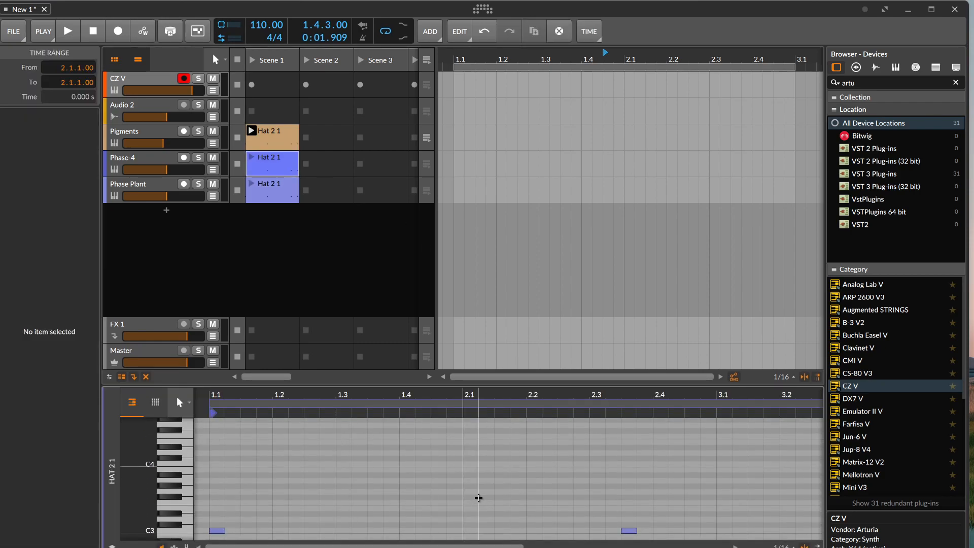
{"action": "left_click", "coordinate": [482, 505]}
{"action": "double_click", "coordinate": [482, 505]}
{"action": "double_click", "coordinate": [612, 497]}
Disarm CZ V, arm Phase-4, show its device chain, and launch the Hat 2 1 clips on Phase-4 and Phase Plant.
{"action": "key", "text": "space"}
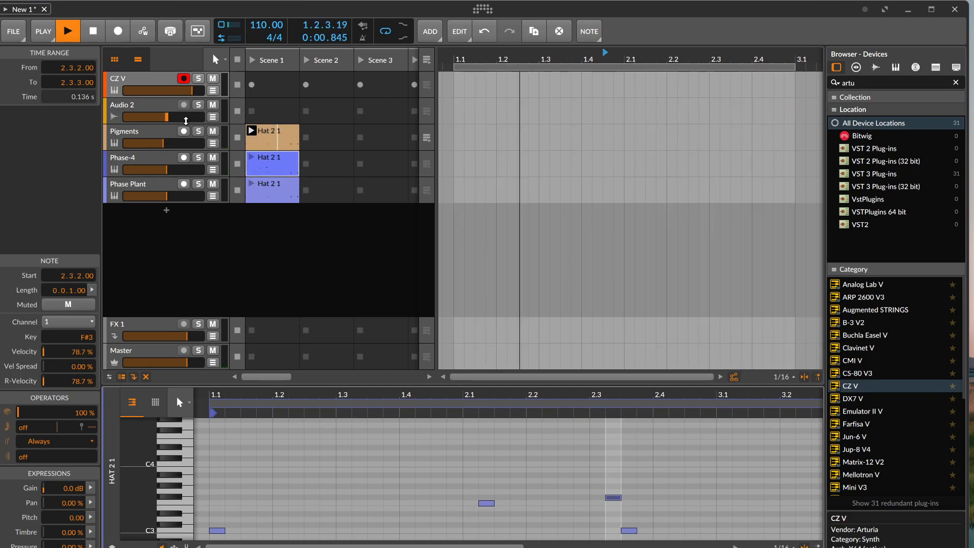
{"action": "left_click", "coordinate": [184, 78]}
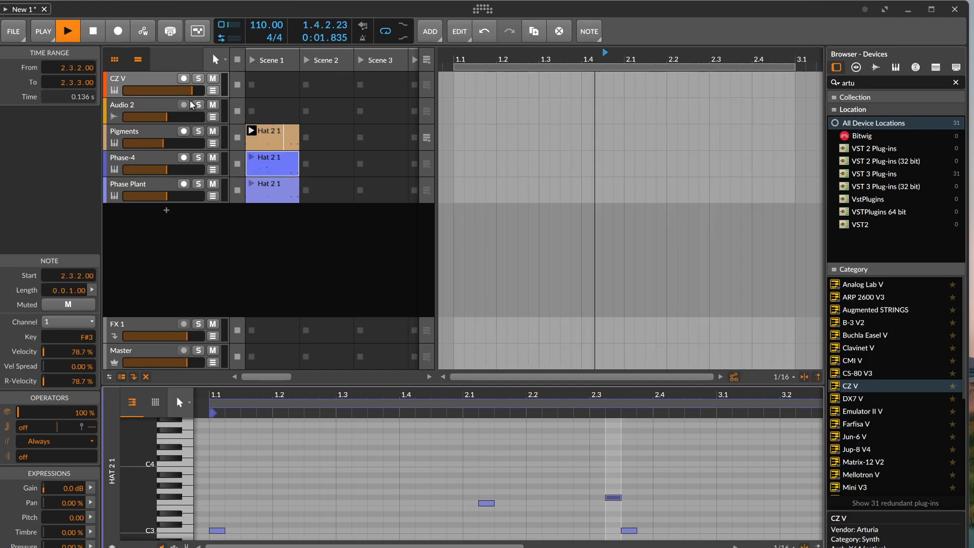
{"action": "left_click", "coordinate": [183, 158]}
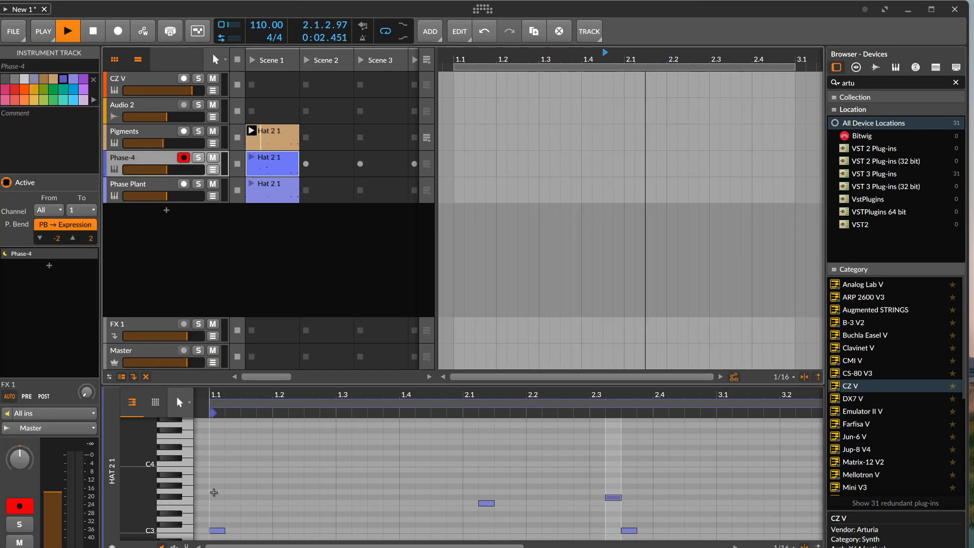
{"action": "key", "text": "d"}
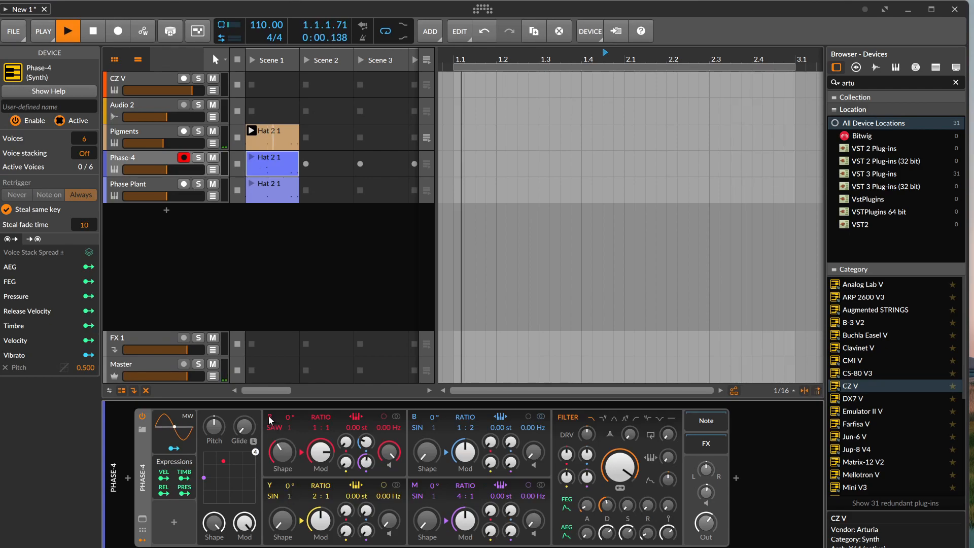
{"action": "key", "text": "space"}
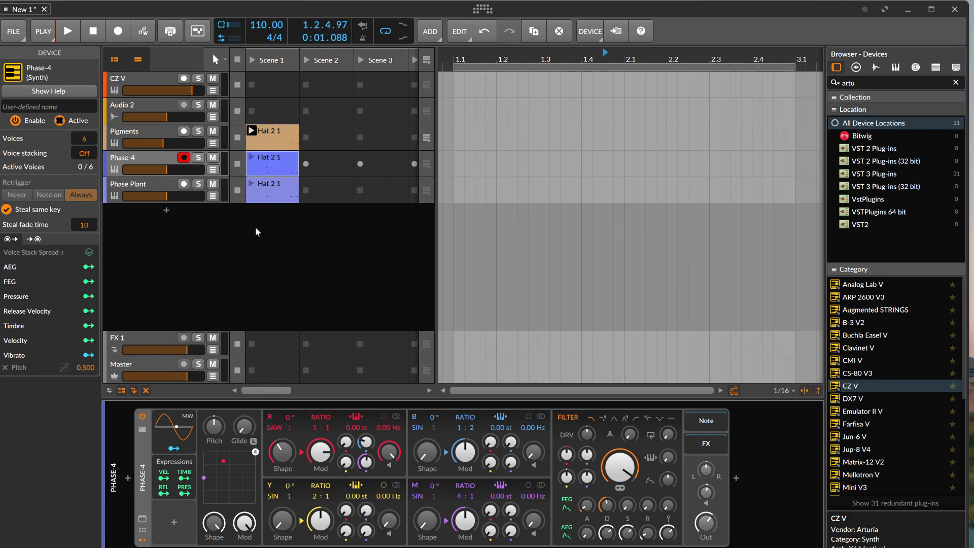
{"action": "left_click", "coordinate": [251, 157]}
{"action": "left_click", "coordinate": [250, 184]}
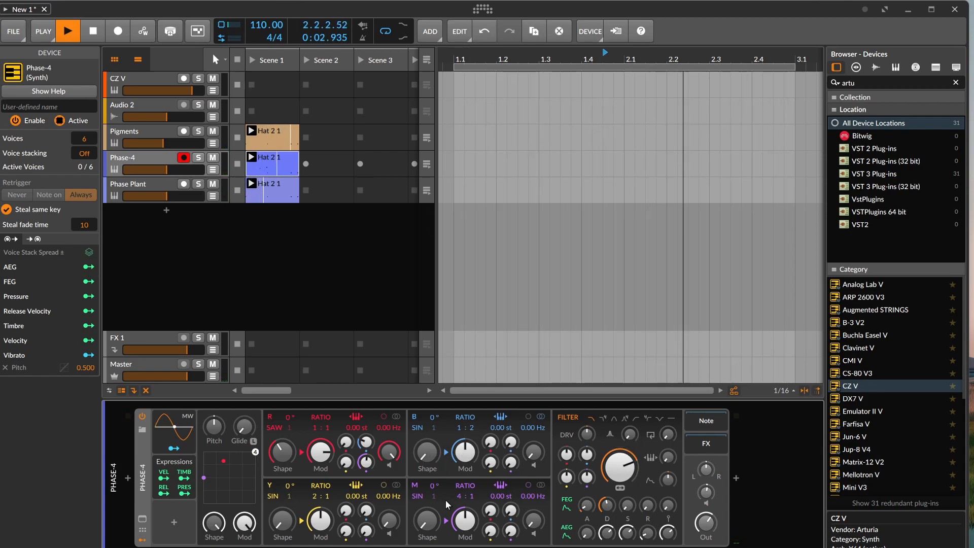
Raise the Shape and level of Phase-4's blue and magenta oscillators and set the magenta ratio to 4:5.
{"action": "left_click_drag", "start_coordinate": [427, 452], "coordinate": [427, 411]}
{"action": "left_click_drag", "start_coordinate": [533, 452], "coordinate": [533, 421]}
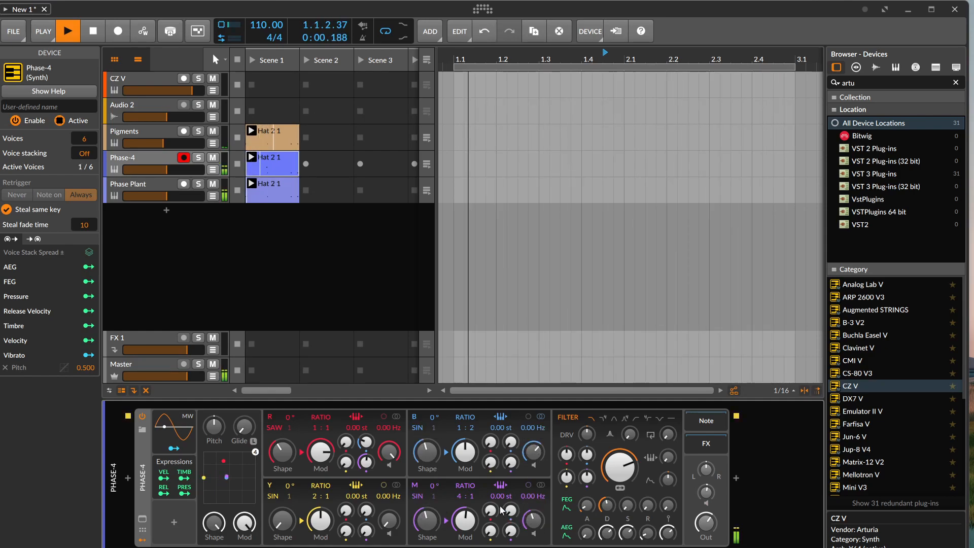
{"action": "left_click_drag", "start_coordinate": [472, 496], "coordinate": [472, 479]}
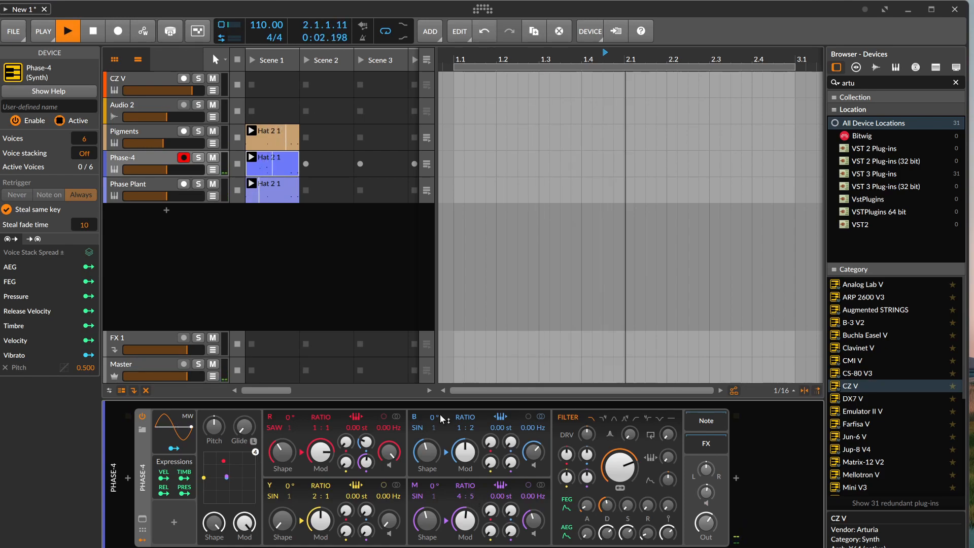
Reopen Phase Plant from its track and add a Wavetable generator in a new group below the Analog one.
{"action": "left_click", "coordinate": [147, 187]}
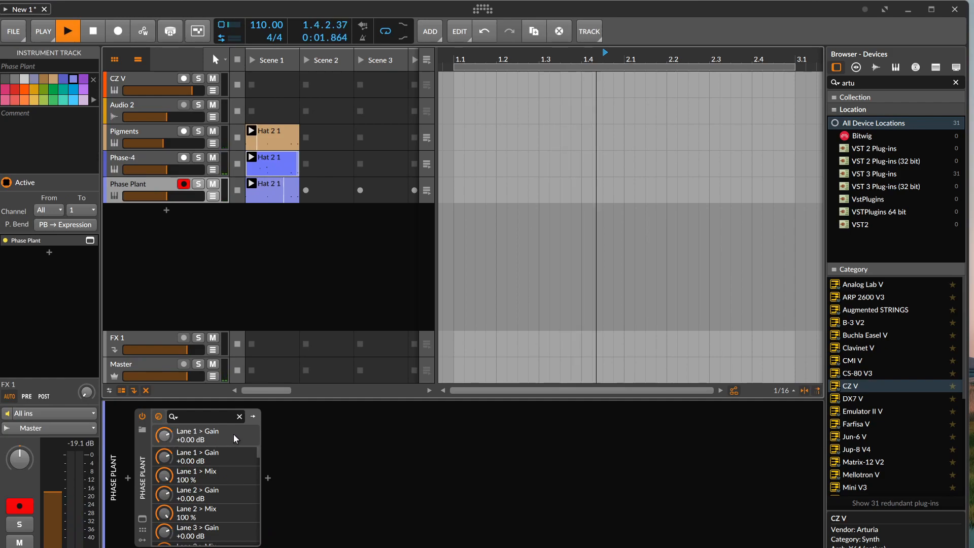
{"action": "left_click", "coordinate": [143, 519]}
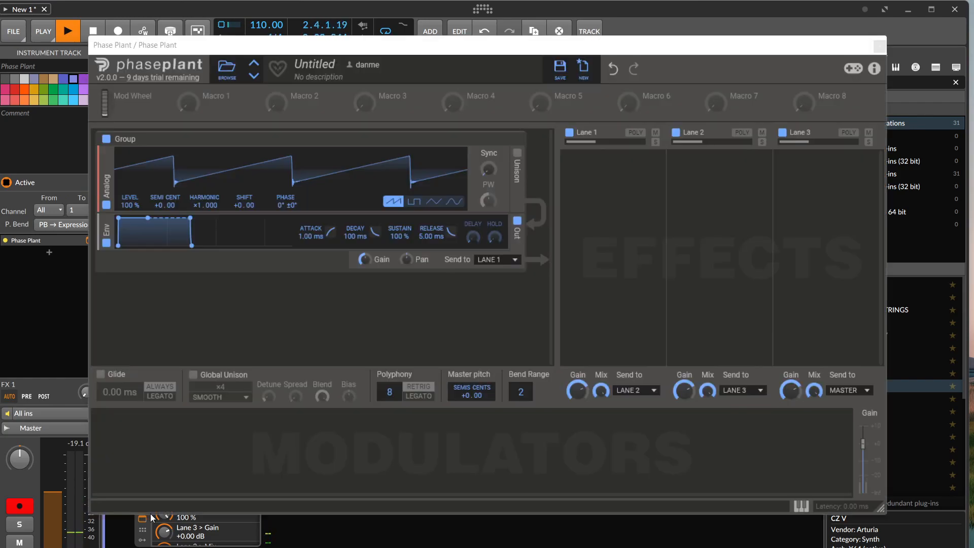
{"action": "left_click", "coordinate": [395, 302]}
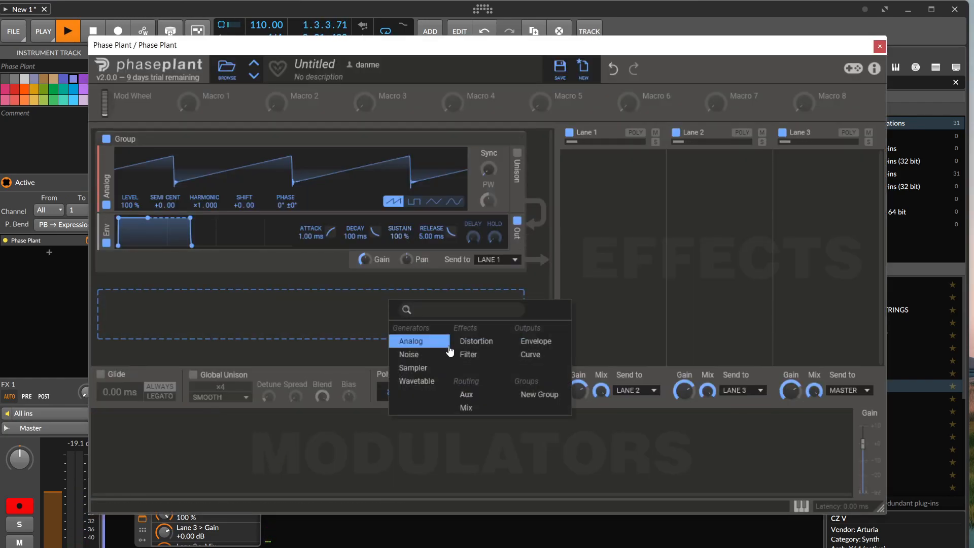
{"action": "left_click", "coordinate": [420, 381]}
{"action": "scroll", "coordinate": [482, 313], "scroll_direction": "down", "scroll_amount": 2}
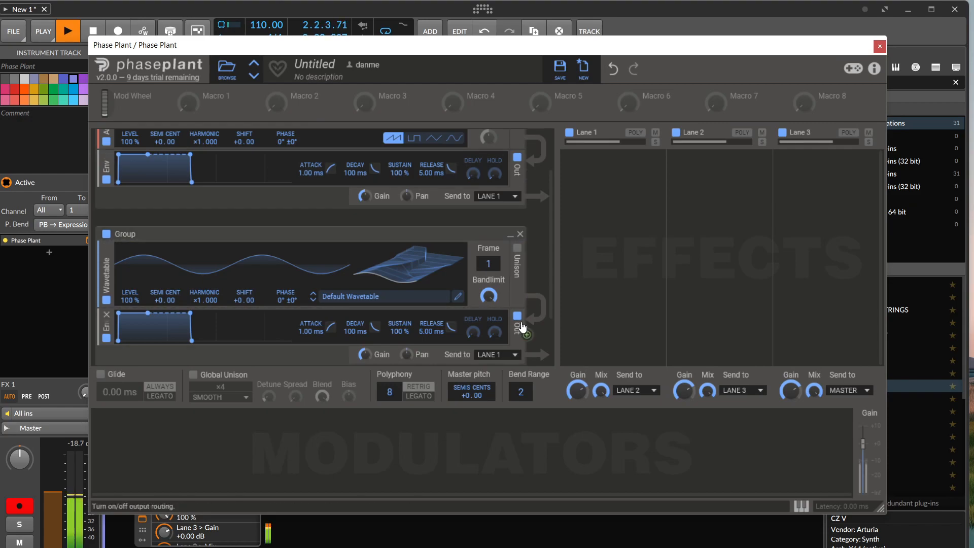
Modulate the Analog generator's phase with the wavetable at +60 %, set the wavetable frame to 181, and close Phase Plant.
{"action": "left_click", "coordinate": [526, 296]}
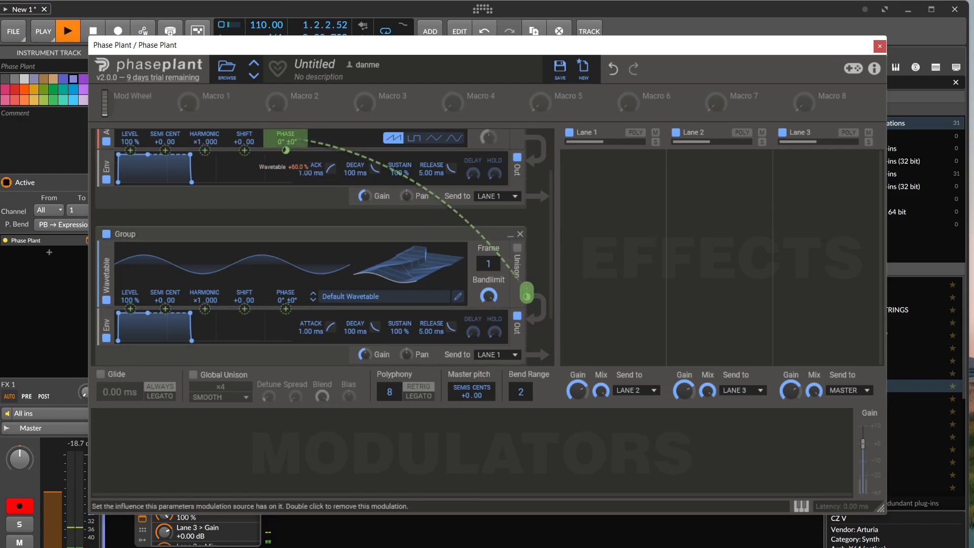
{"action": "left_click", "coordinate": [286, 150]}
{"action": "left_click", "coordinate": [375, 279]}
{"action": "left_click_drag", "start_coordinate": [387, 269], "coordinate": [412, 236]}
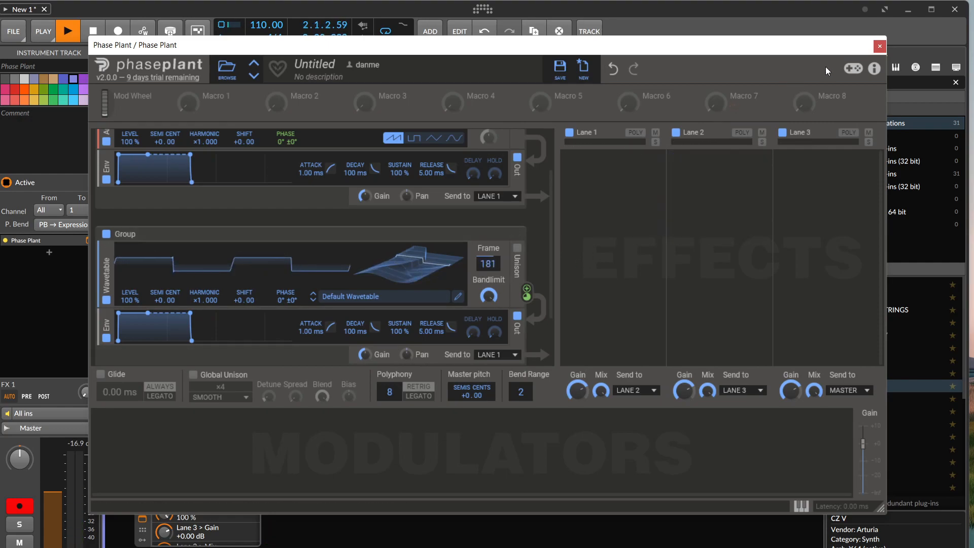
{"action": "left_click", "coordinate": [879, 48]}
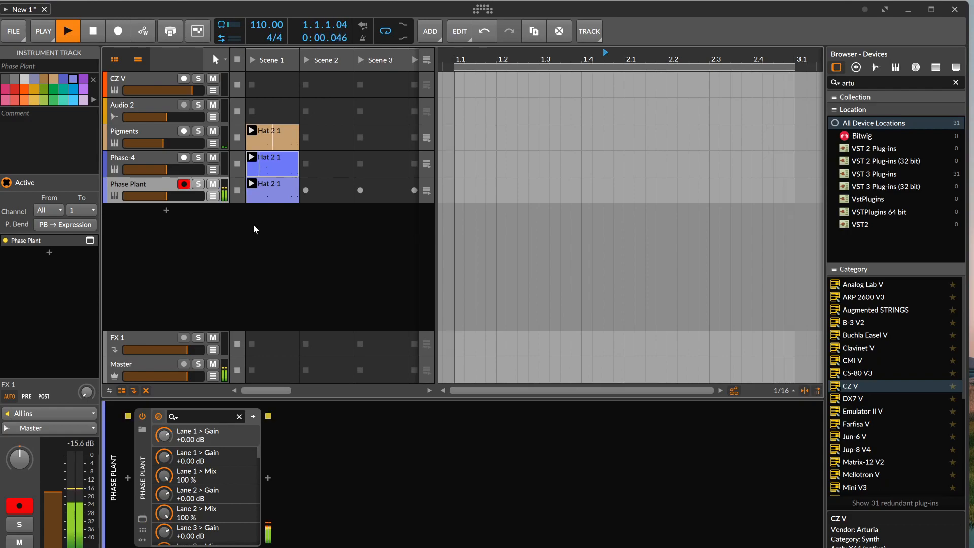
Restart playback, select the CZ V track, and open the CZ V synth window.
{"action": "left_click", "coordinate": [144, 81]}
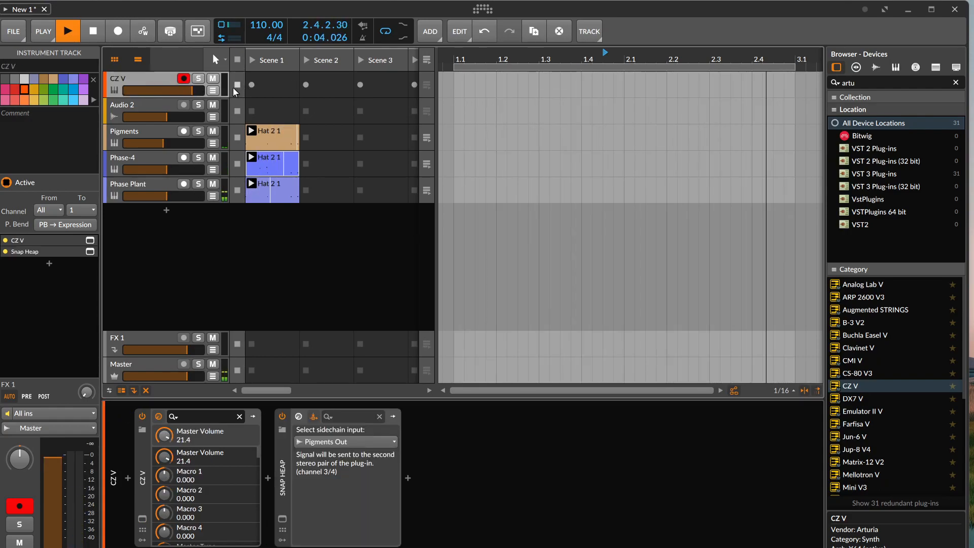
{"action": "key", "text": "space"}
{"action": "key", "text": "space"}
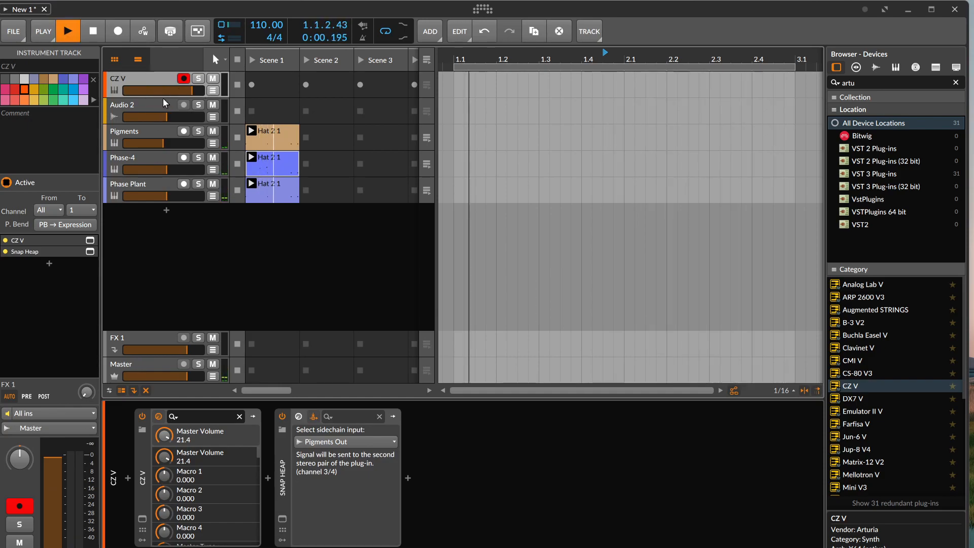
{"action": "left_click", "coordinate": [157, 131]}
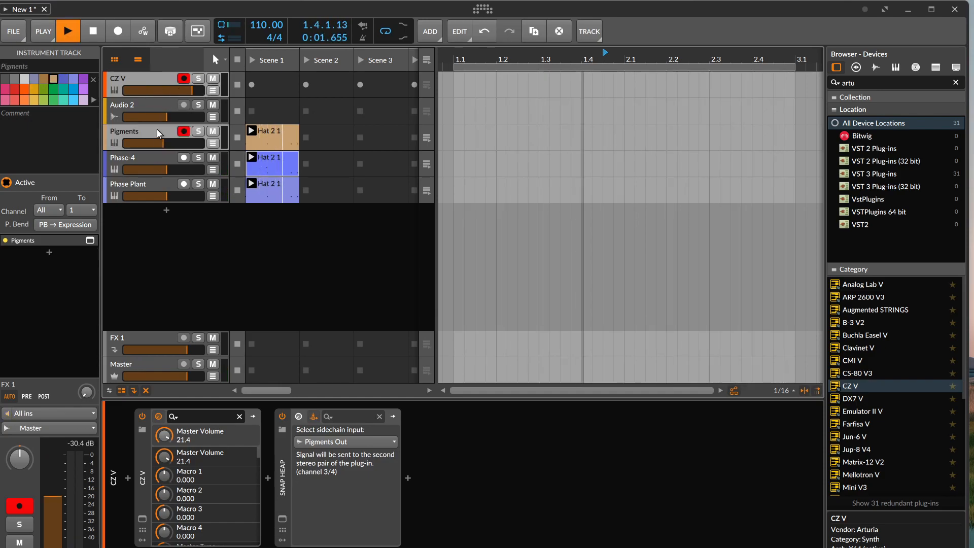
{"action": "left_click", "coordinate": [168, 79]}
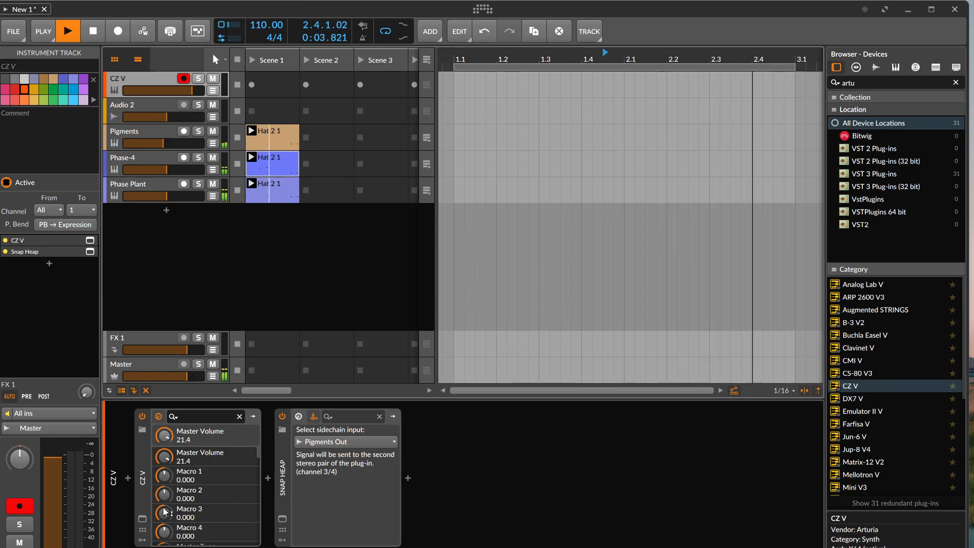
{"action": "left_click", "coordinate": [143, 518]}
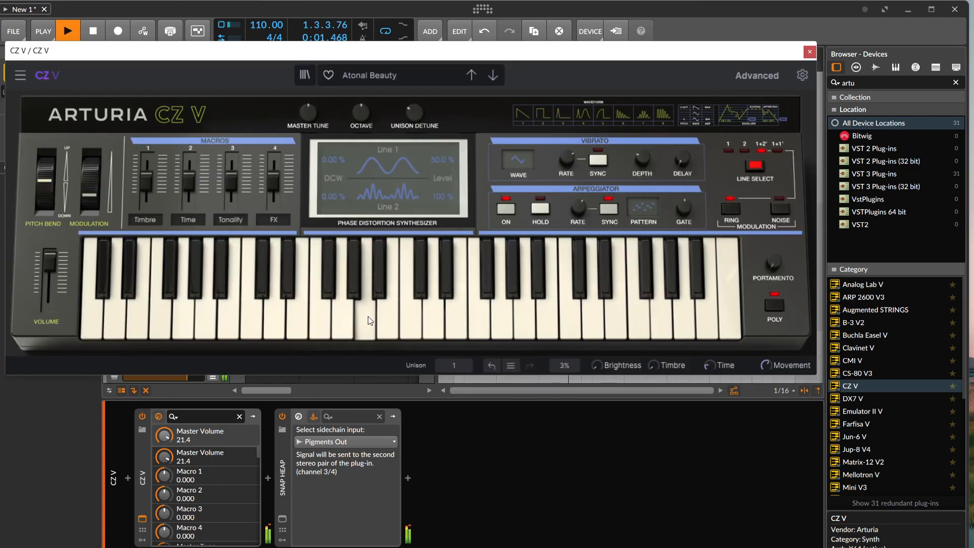
Audition the Atonal Beauty preset by playing several notes across the CZ V on-screen keyboard.
{"action": "left_click", "coordinate": [515, 314]}
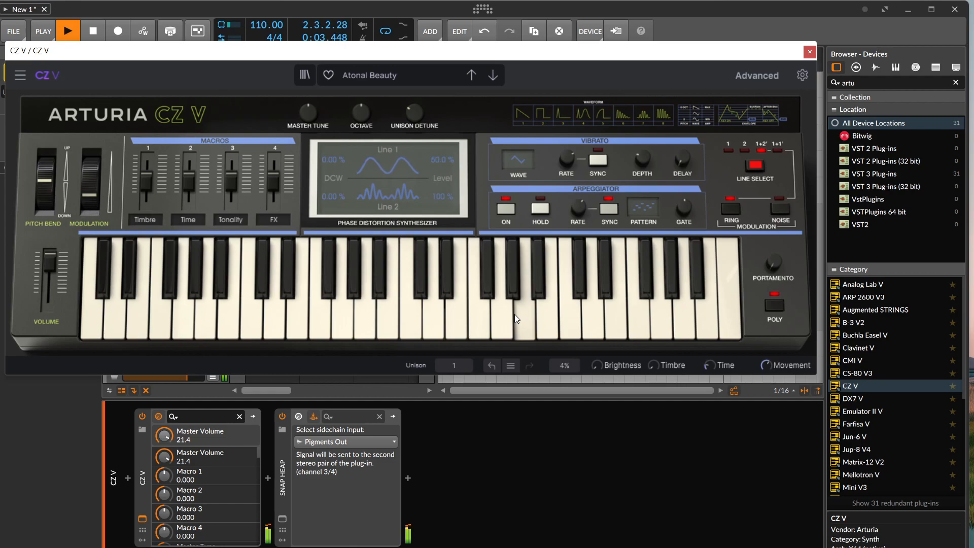
{"action": "left_click", "coordinate": [398, 335]}
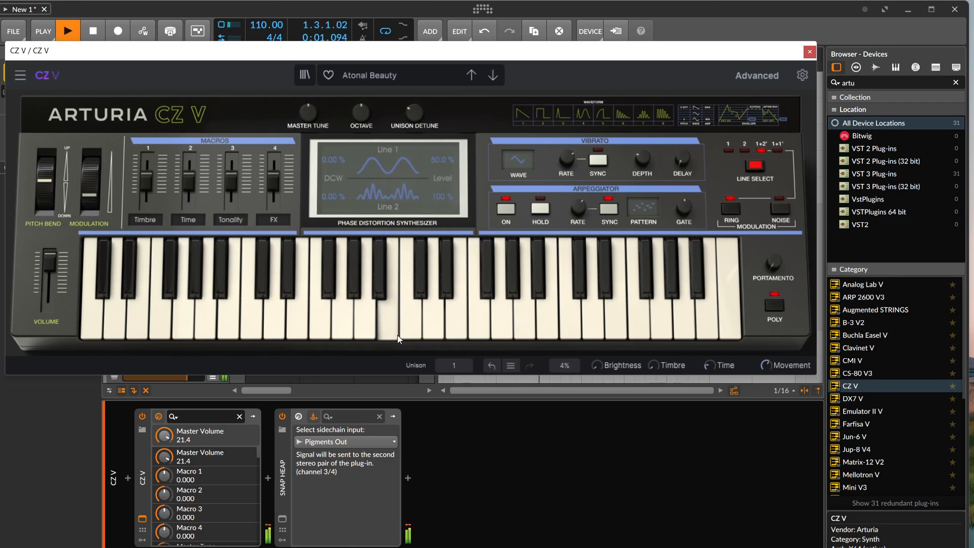
{"action": "left_click", "coordinate": [328, 314]}
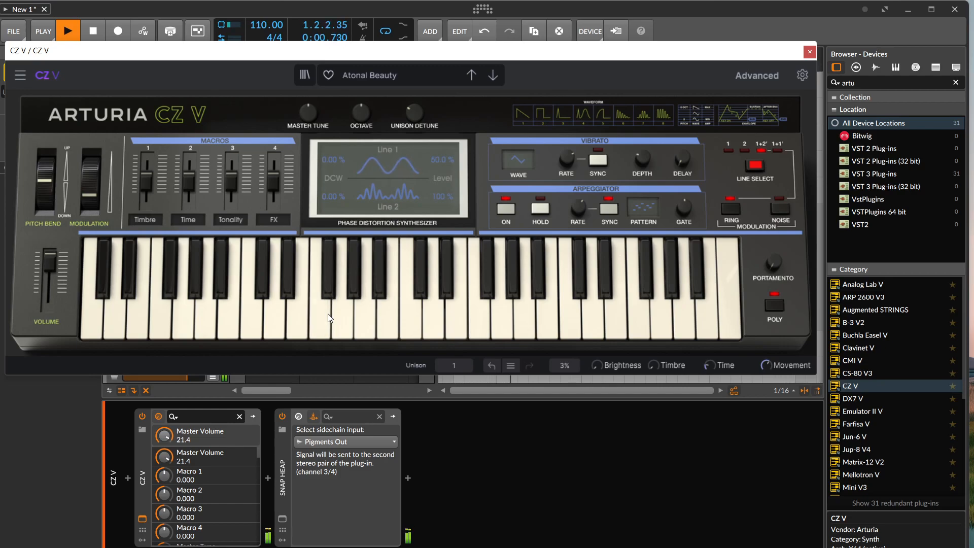
{"action": "left_click", "coordinate": [452, 328]}
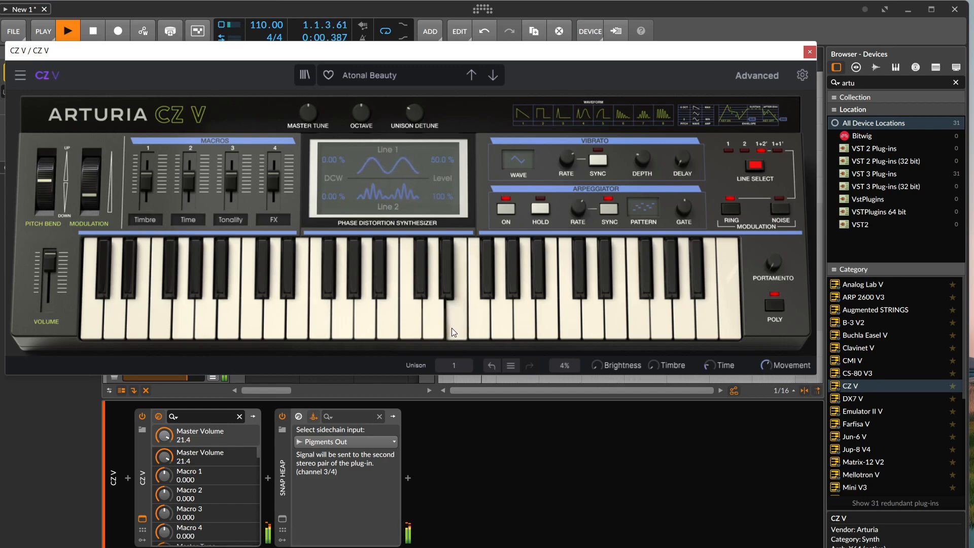
{"action": "left_click", "coordinate": [528, 269]}
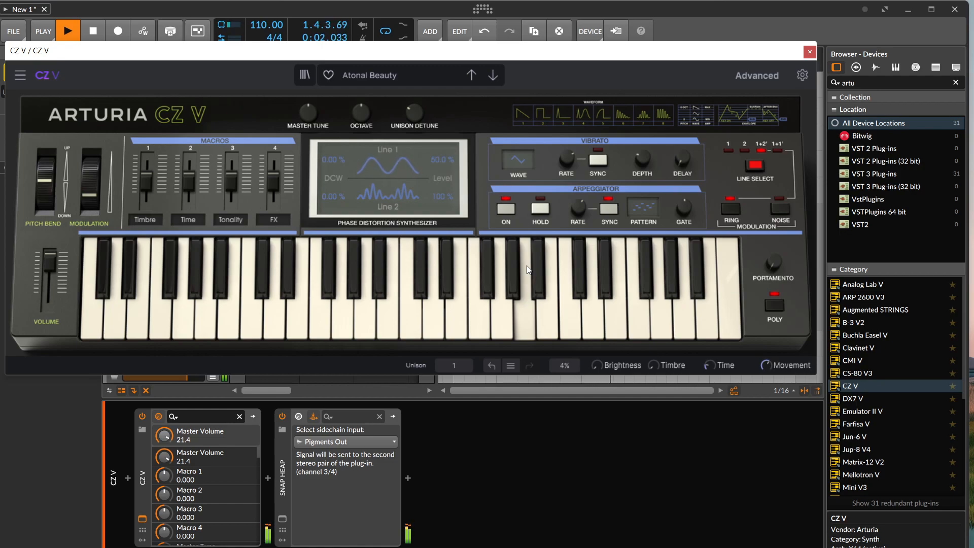
Search the audio effects for "sup" and insert ValhallaSupermassive after Snap Heap in the CZ V device chain.
{"action": "left_click", "coordinate": [408, 477]}
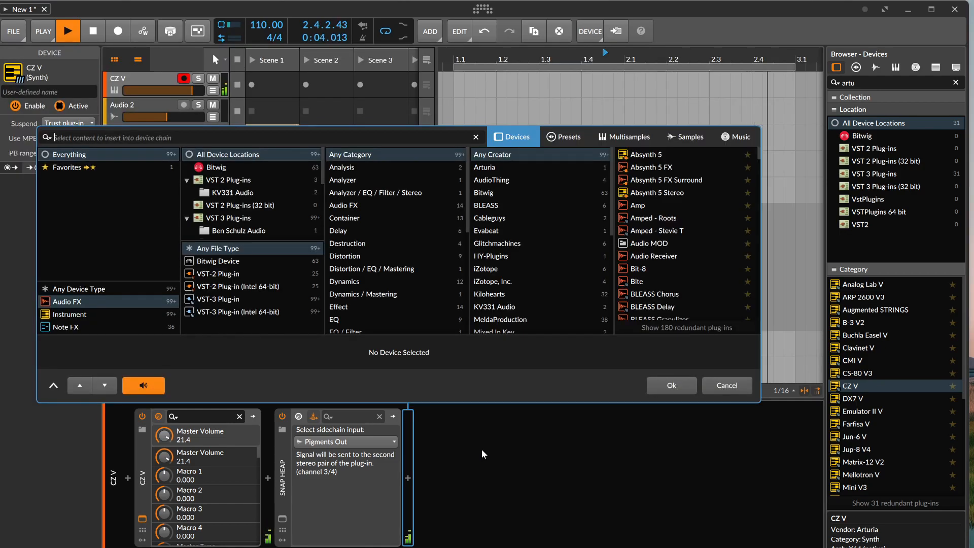
{"action": "scroll", "coordinate": [700, 274], "scroll_direction": "down", "scroll_amount": 5}
{"action": "scroll", "coordinate": [697, 272], "scroll_direction": "down", "scroll_amount": 5}
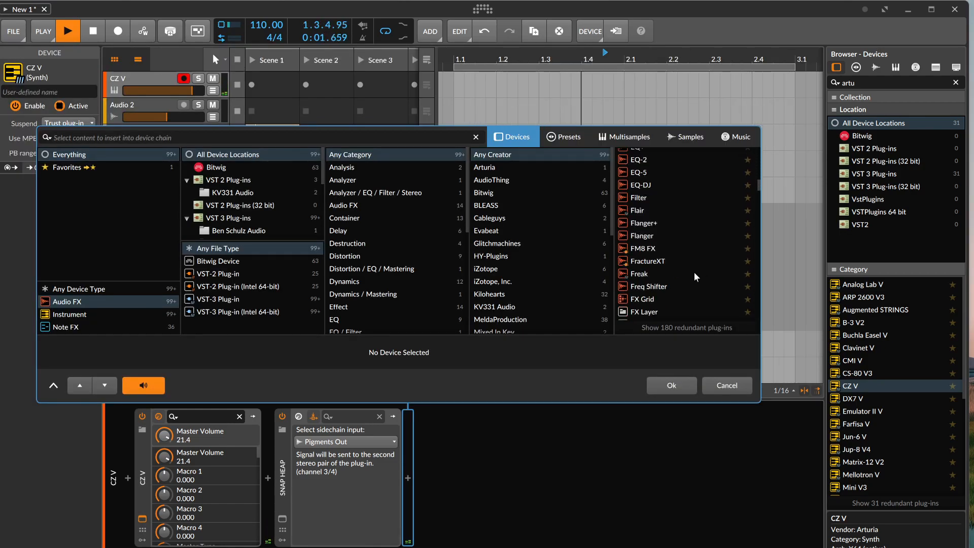
{"action": "scroll", "coordinate": [693, 272], "scroll_direction": "down", "scroll_amount": 10}
{"action": "scroll", "coordinate": [693, 272], "scroll_direction": "down", "scroll_amount": 15}
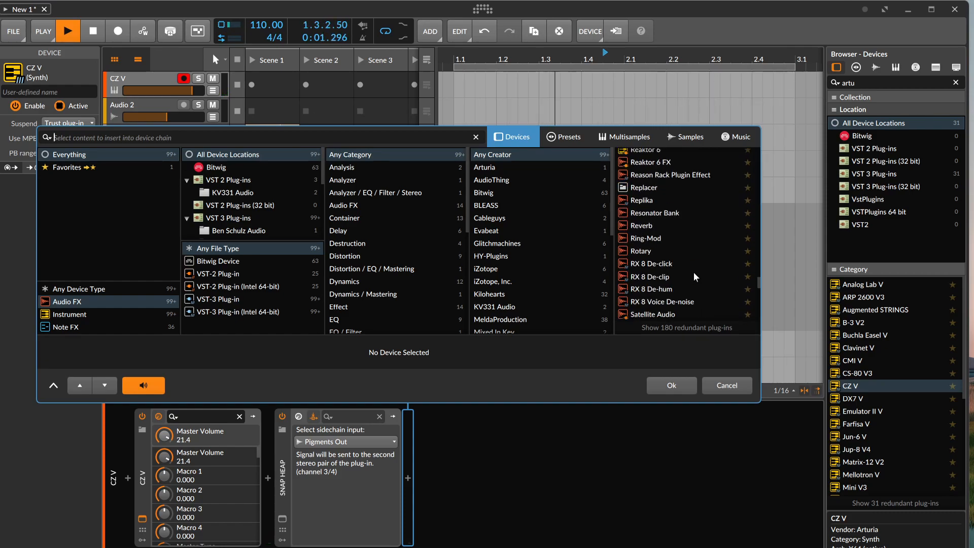
{"action": "scroll", "coordinate": [693, 272], "scroll_direction": "up", "scroll_amount": 2}
{"action": "scroll", "coordinate": [666, 288], "scroll_direction": "down", "scroll_amount": 1}
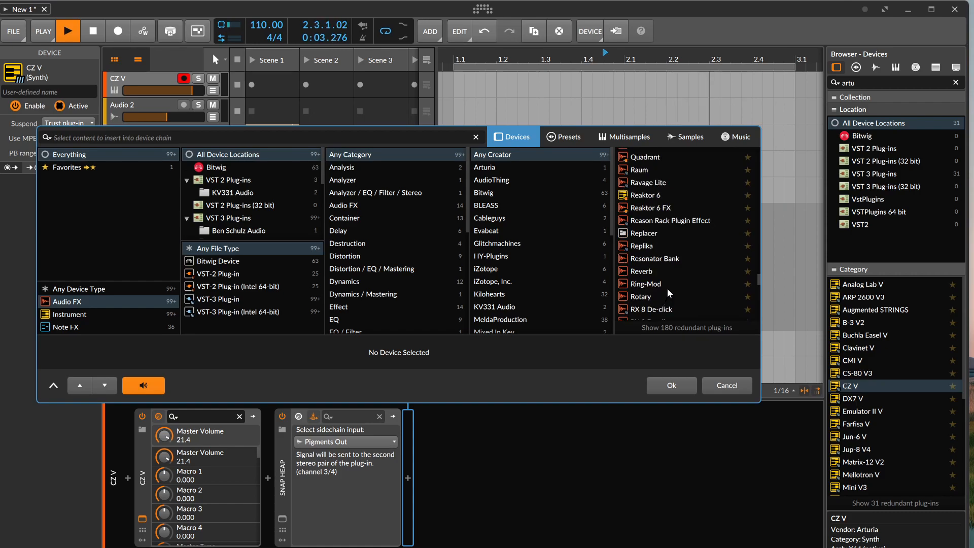
{"action": "left_click", "coordinate": [339, 136]}
{"action": "type", "text": "sup"}
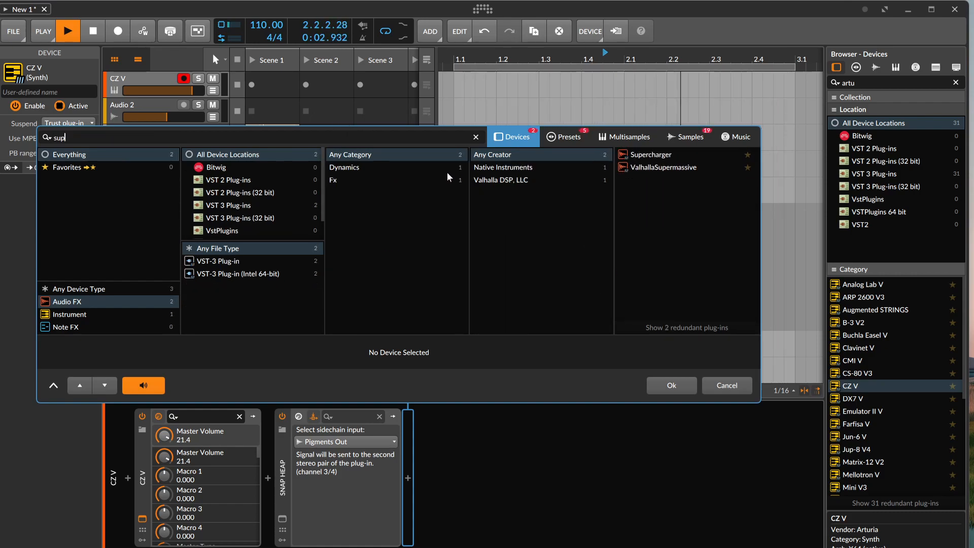
{"action": "double_click", "coordinate": [649, 168]}
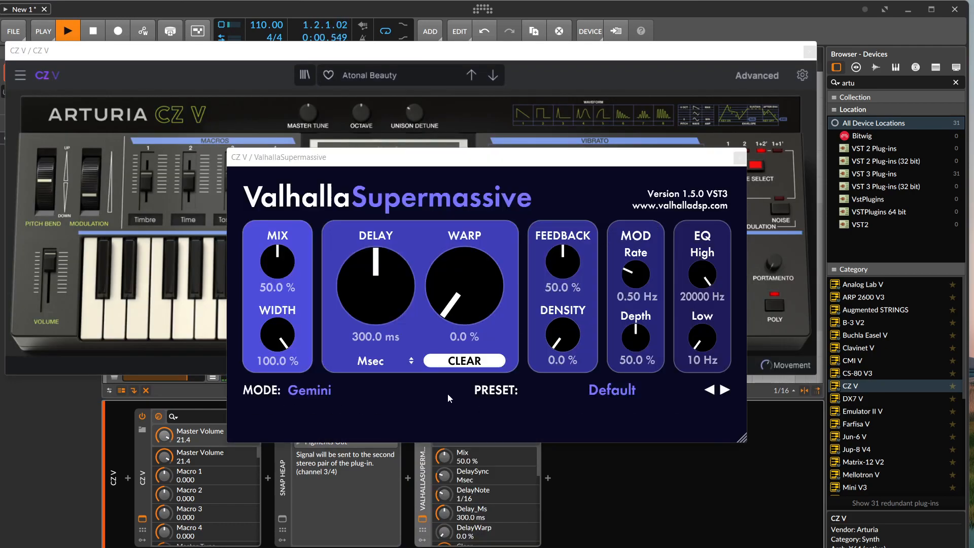
Load Supermassive's Dotted8thChorusEcho preset and audition it with a few CZ V notes.
{"action": "left_click", "coordinate": [724, 389]}
{"action": "left_click", "coordinate": [725, 390]}
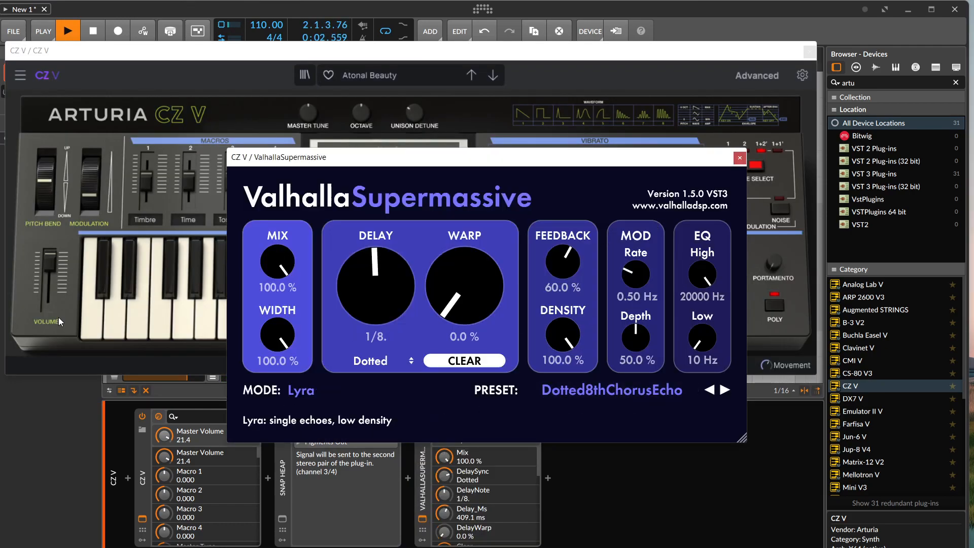
{"action": "left_click", "coordinate": [138, 322]}
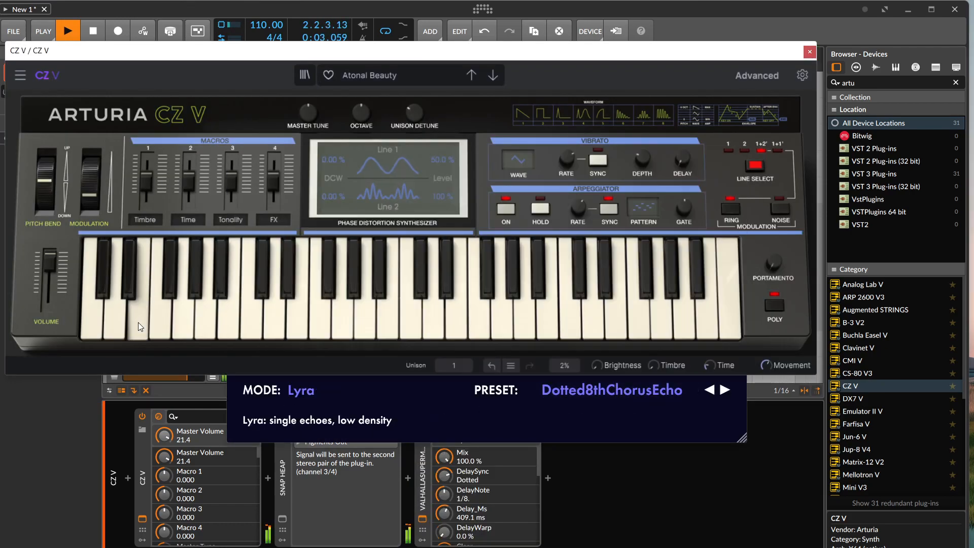
{"action": "left_click", "coordinate": [368, 317]}
{"action": "left_click", "coordinate": [570, 320]}
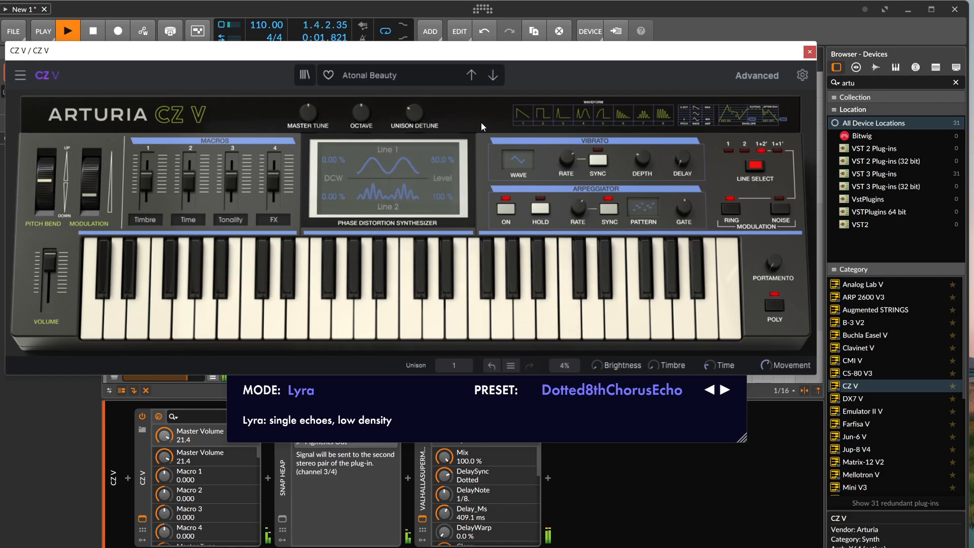
Load the Asian Arpeggio preset in CZ V, play a few notes, and reposition the synth window.
{"action": "left_click", "coordinate": [472, 76]}
{"action": "left_click", "coordinate": [461, 303]}
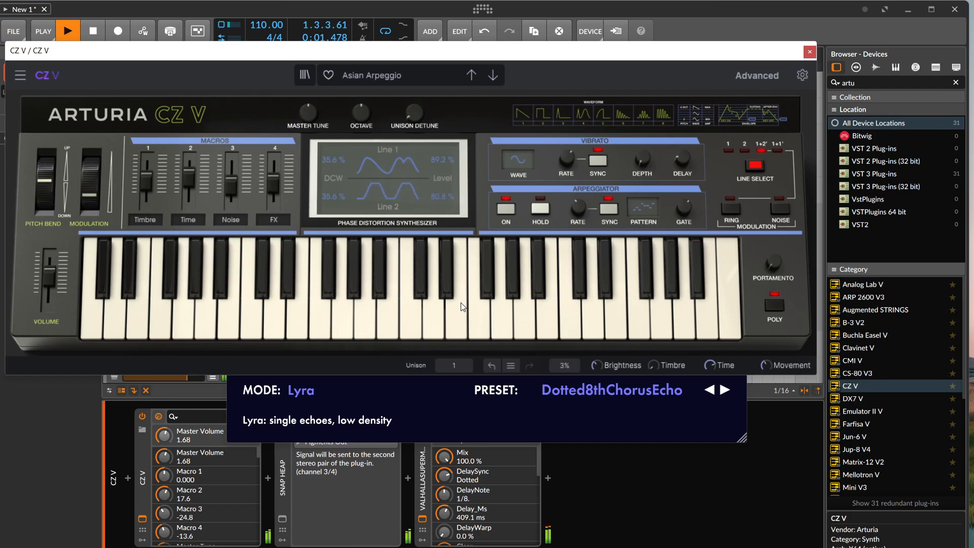
{"action": "left_click", "coordinate": [568, 318]}
{"action": "left_click_drag", "start_coordinate": [548, 59], "coordinate": [647, 55]}
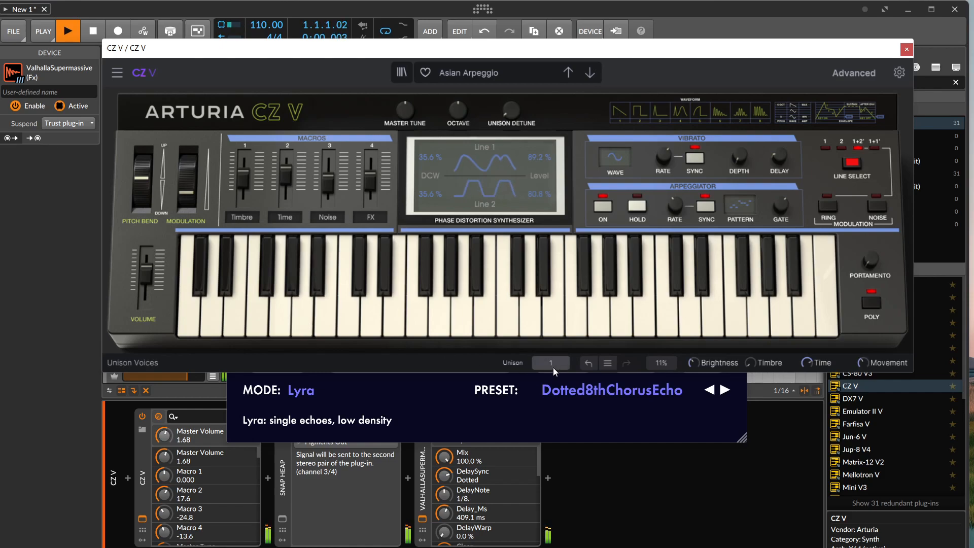
Switch Supermassive to the DottedEighthOrbits preset, audition it with CZ V notes, and close the effect window.
{"action": "left_click", "coordinate": [732, 390]}
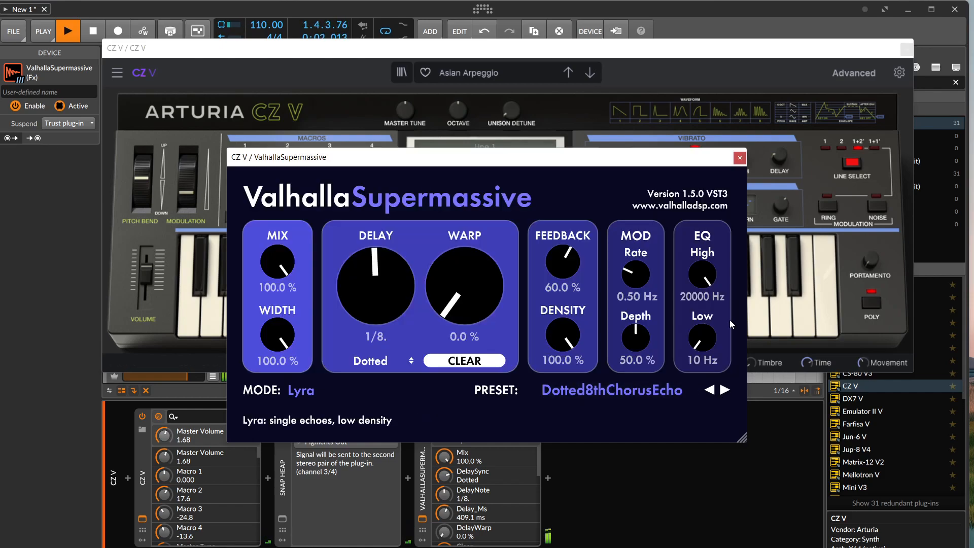
{"action": "left_click", "coordinate": [709, 389]}
{"action": "left_click", "coordinate": [190, 292]}
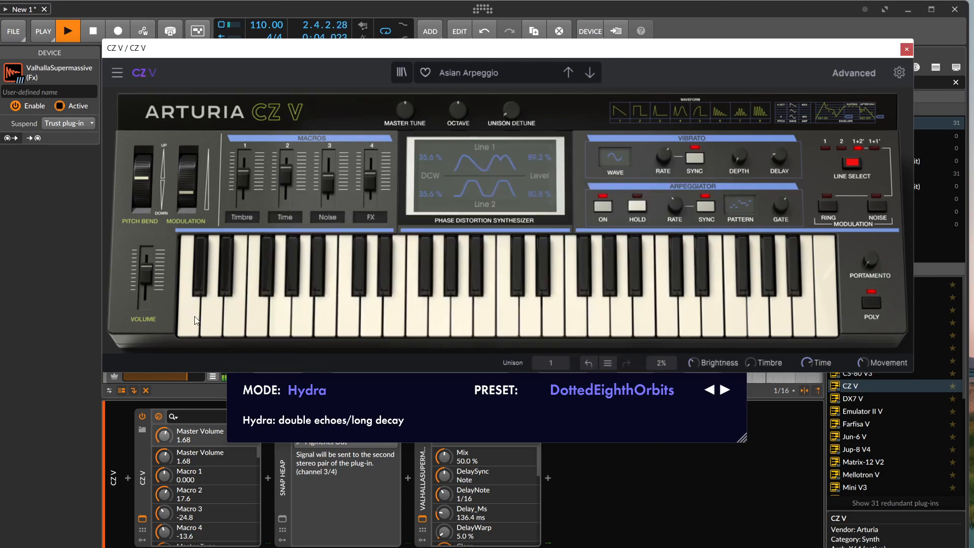
{"action": "left_click", "coordinate": [373, 318]}
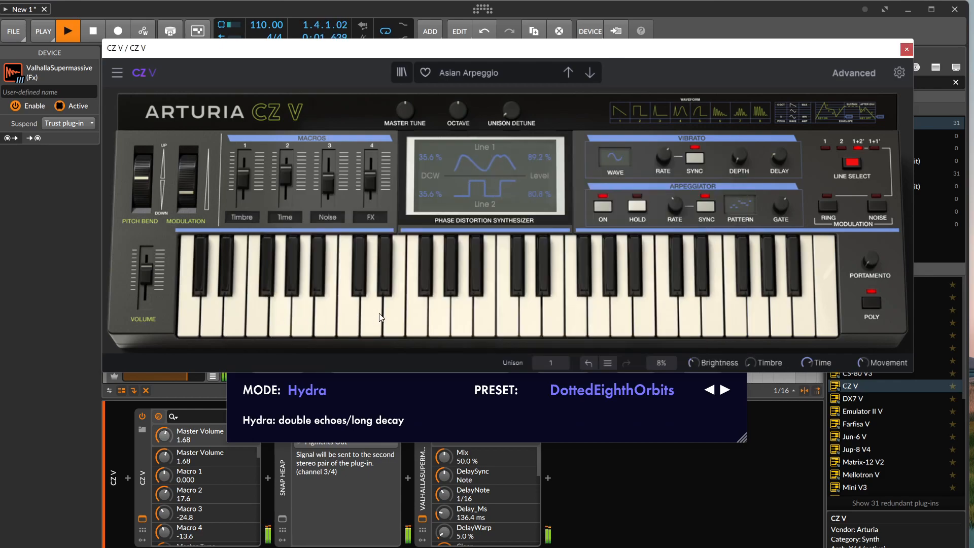
{"action": "left_click", "coordinate": [369, 459]}
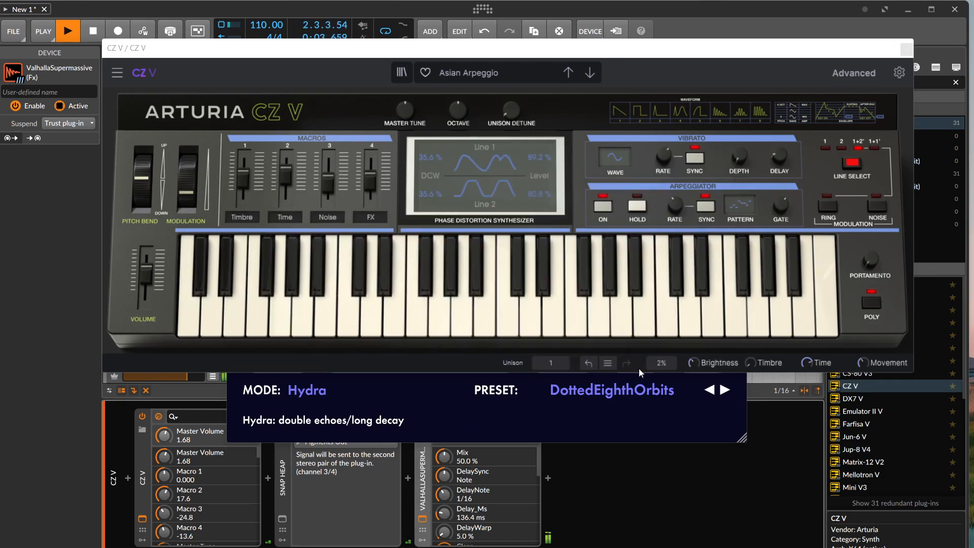
{"action": "left_click", "coordinate": [650, 427]}
{"action": "left_click", "coordinate": [740, 158]}
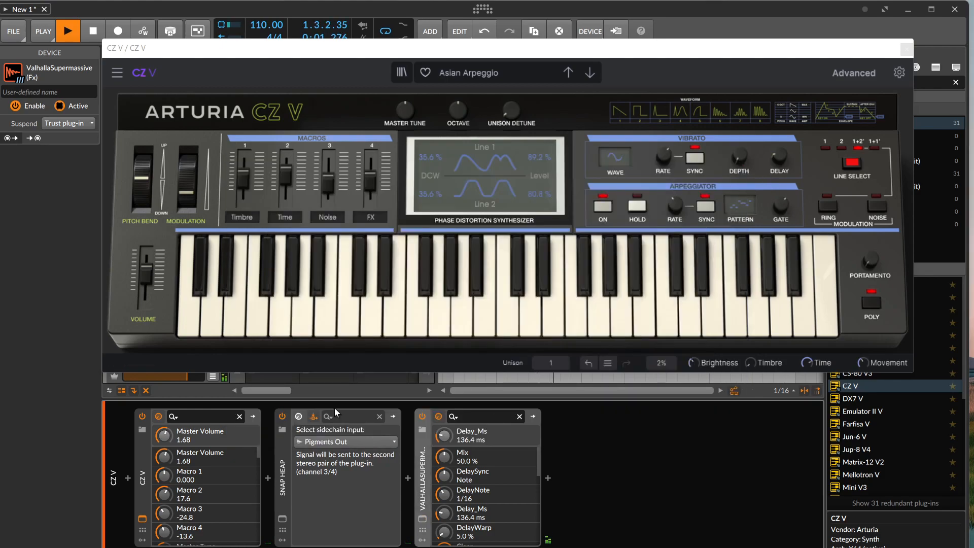
Compare the CZ V sound with Snap Heap disabled and re-enabled by playing notes, and close the synth window.
{"action": "left_click", "coordinate": [286, 417]}
{"action": "left_click", "coordinate": [495, 321]}
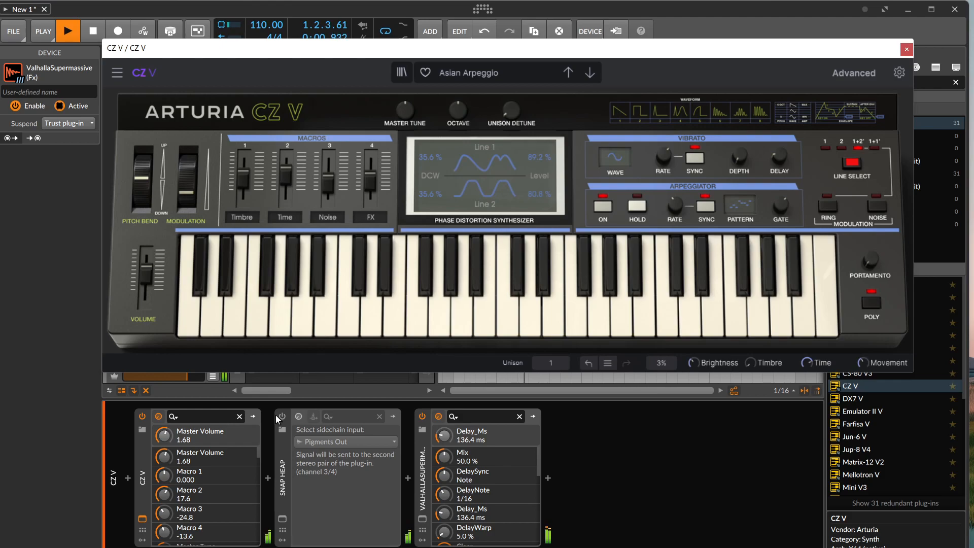
{"action": "left_click", "coordinate": [282, 416]}
{"action": "left_click", "coordinate": [481, 325]}
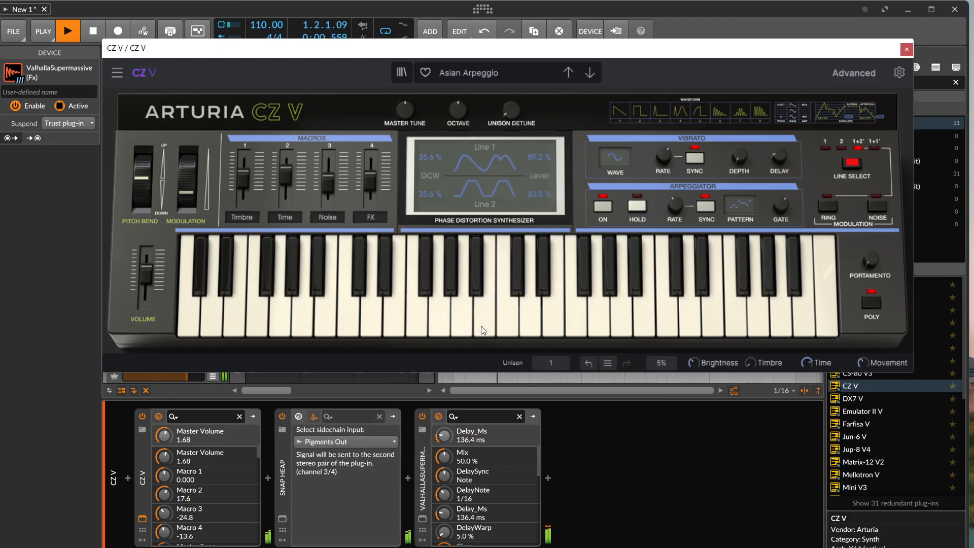
{"action": "left_click", "coordinate": [607, 320]}
{"action": "left_click", "coordinate": [747, 330]}
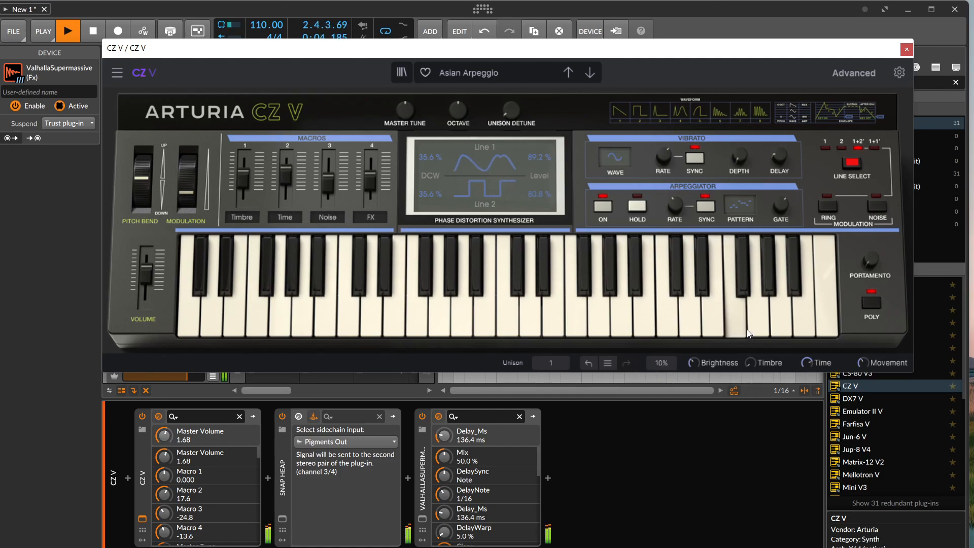
{"action": "left_click", "coordinate": [907, 49]}
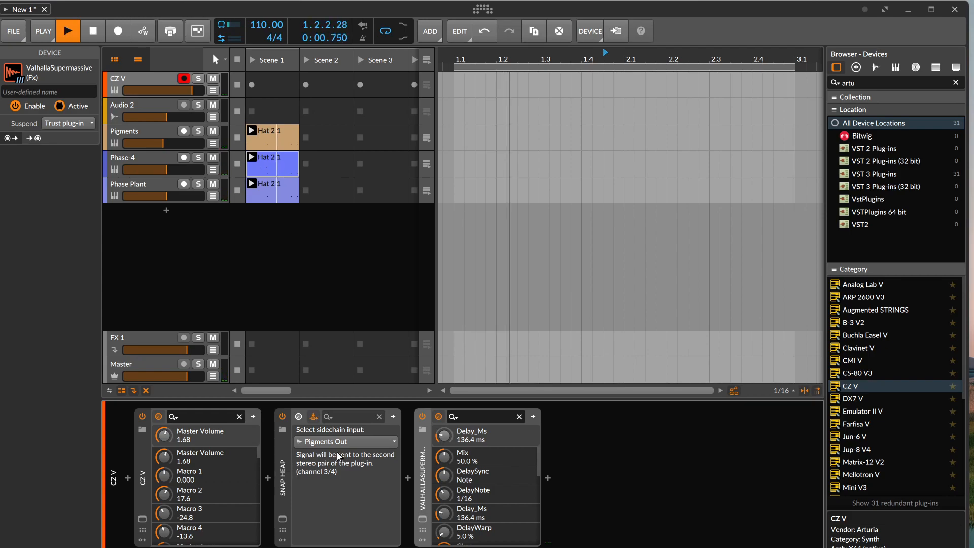
Reopen CZ V, raise Unison Detune to 28, and play notes to hear it.
{"action": "left_click", "coordinate": [143, 518]}
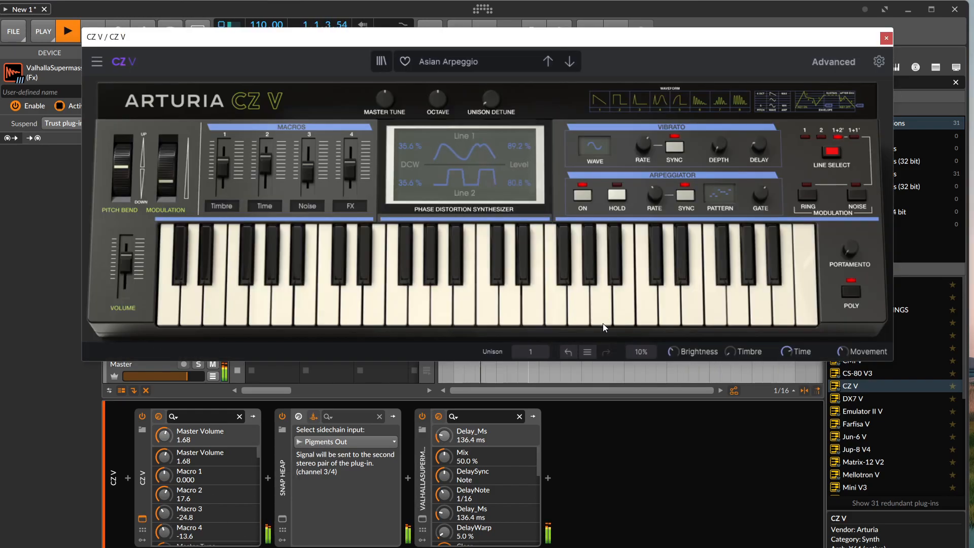
{"action": "left_click", "coordinate": [778, 290]}
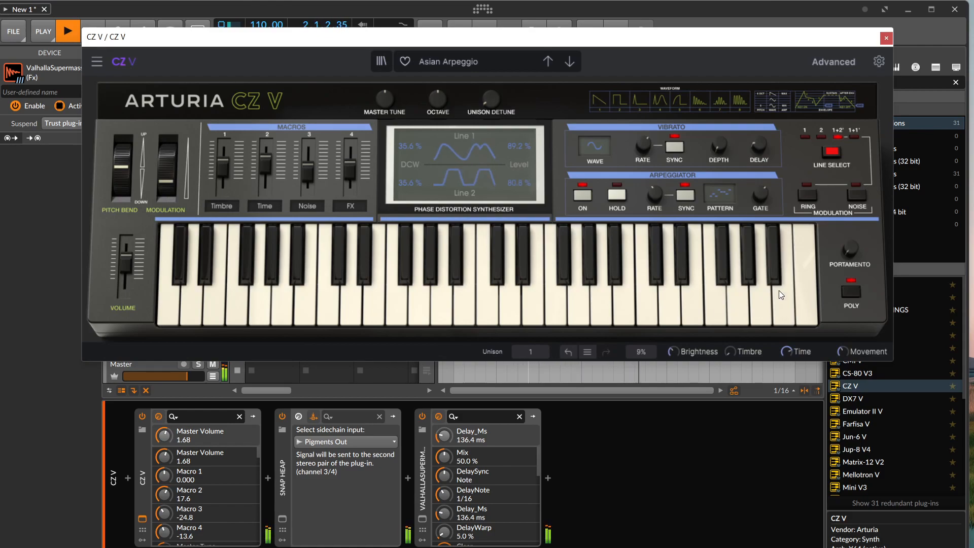
{"action": "left_click", "coordinate": [490, 98]}
{"action": "left_click_drag", "start_coordinate": [490, 98], "coordinate": [490, 94]}
{"action": "left_click", "coordinate": [503, 310]}
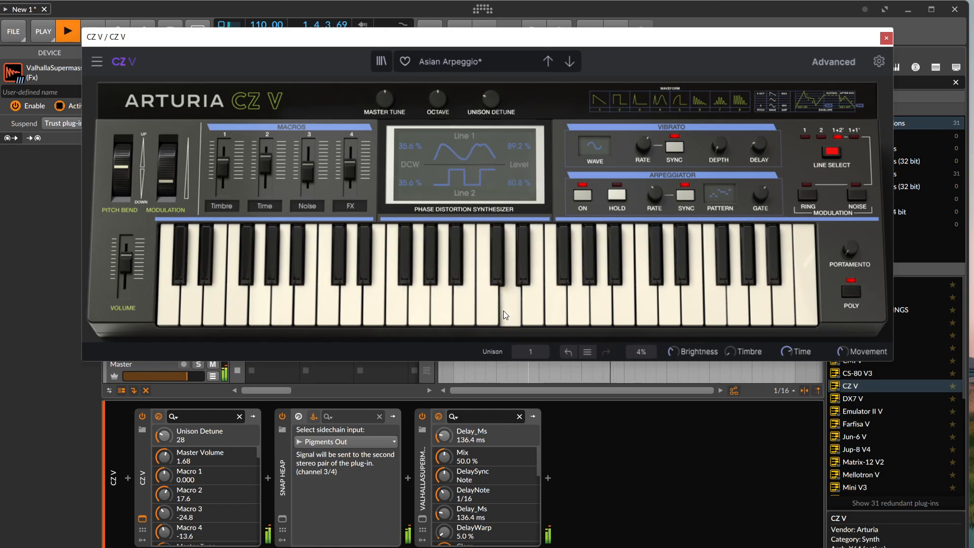
Raise CZ V's Time macro to 63.2 and close the synth window.
{"action": "left_click_drag", "start_coordinate": [267, 169], "coordinate": [266, 152]}
{"action": "left_click", "coordinate": [330, 369]}
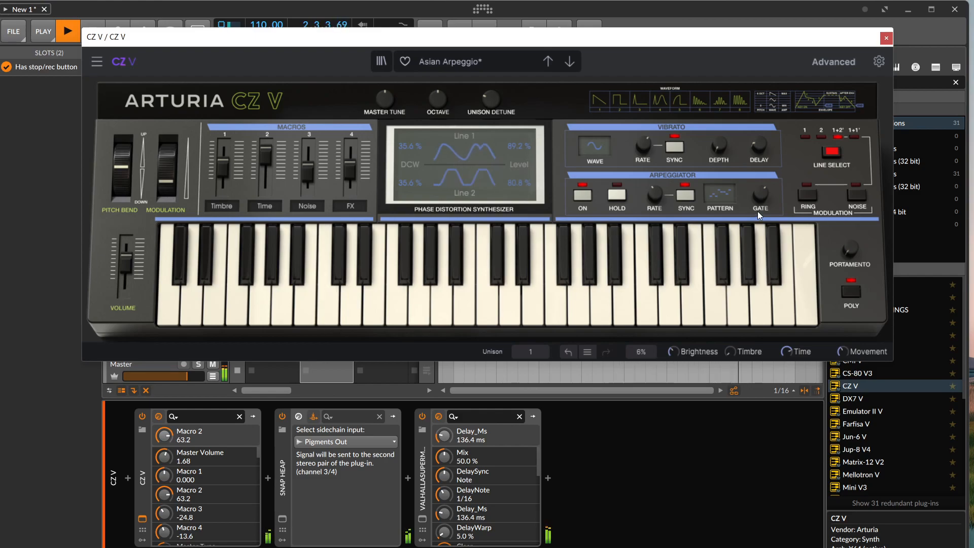
{"action": "left_click", "coordinate": [886, 38]}
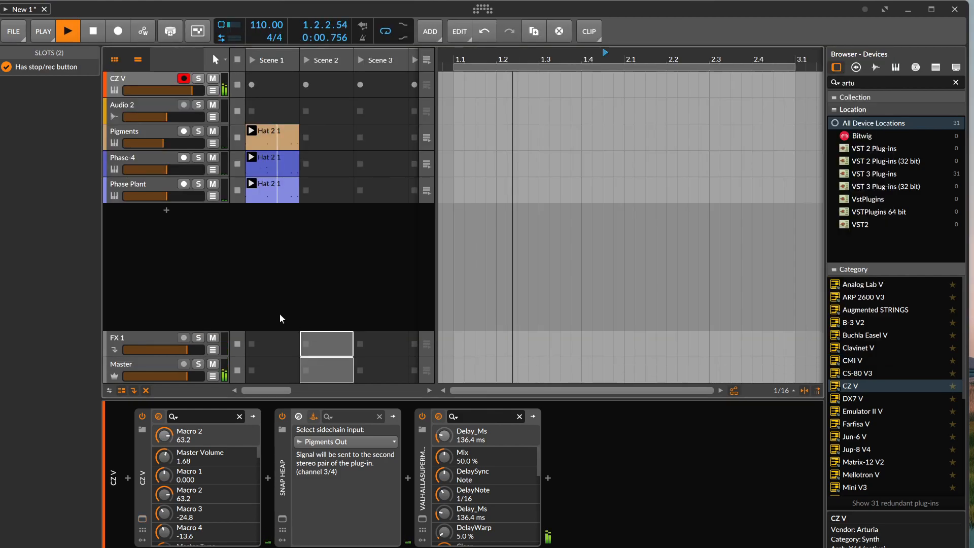
Select the Phase-4 track, browse the Phase-4 presets, and load Shard Cluster.
{"action": "left_click", "coordinate": [153, 160]}
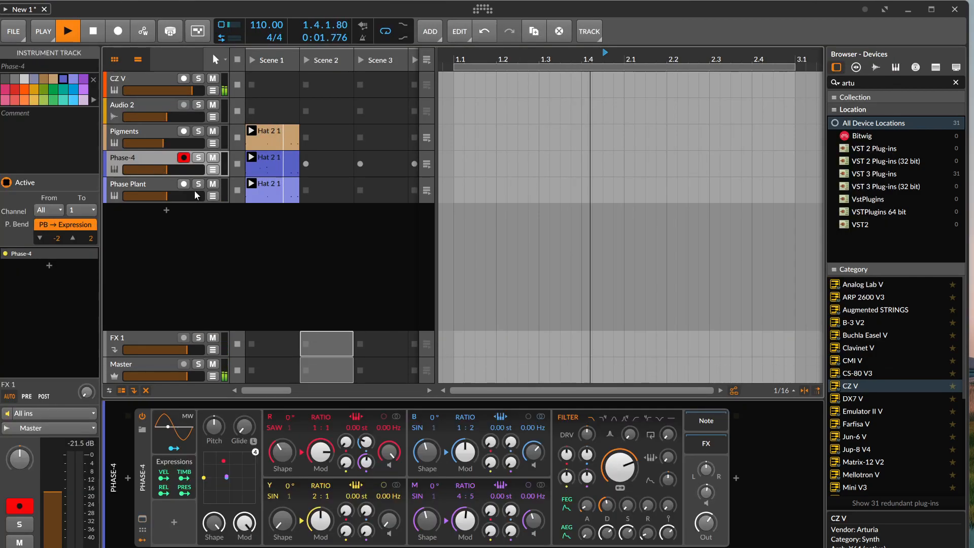
{"action": "left_click", "coordinate": [142, 430]}
{"action": "scroll", "coordinate": [665, 217], "scroll_direction": "down", "scroll_amount": 10}
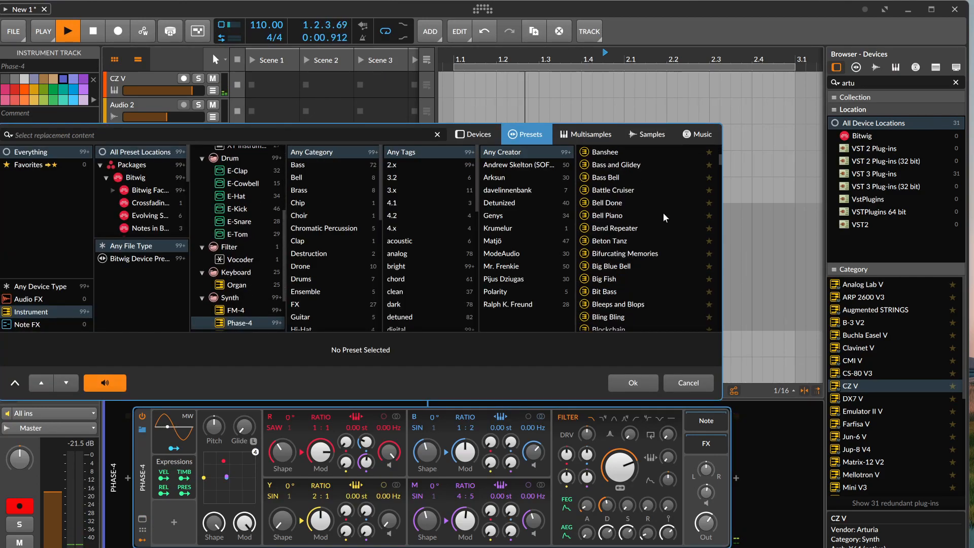
{"action": "scroll", "coordinate": [670, 219], "scroll_direction": "down", "scroll_amount": 5}
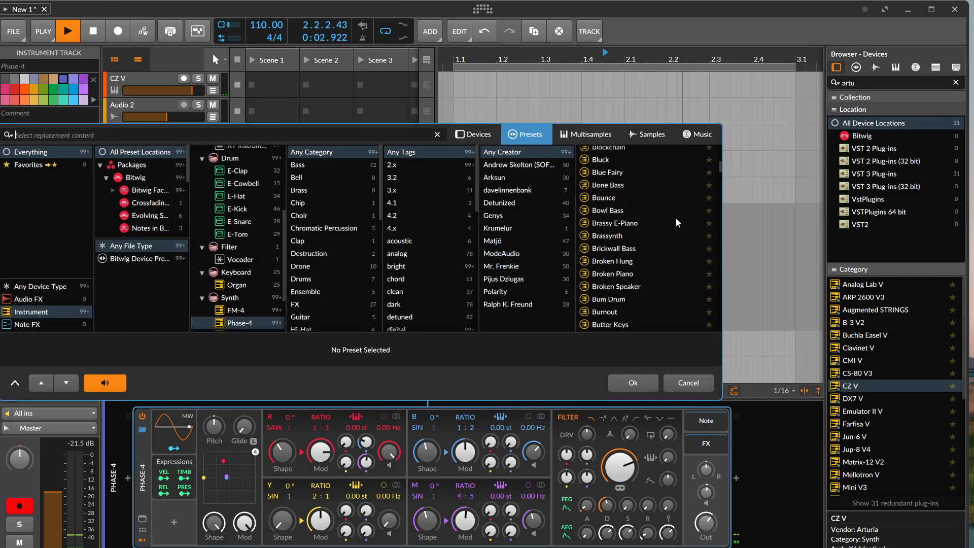
{"action": "scroll", "coordinate": [678, 222], "scroll_direction": "down", "scroll_amount": 10}
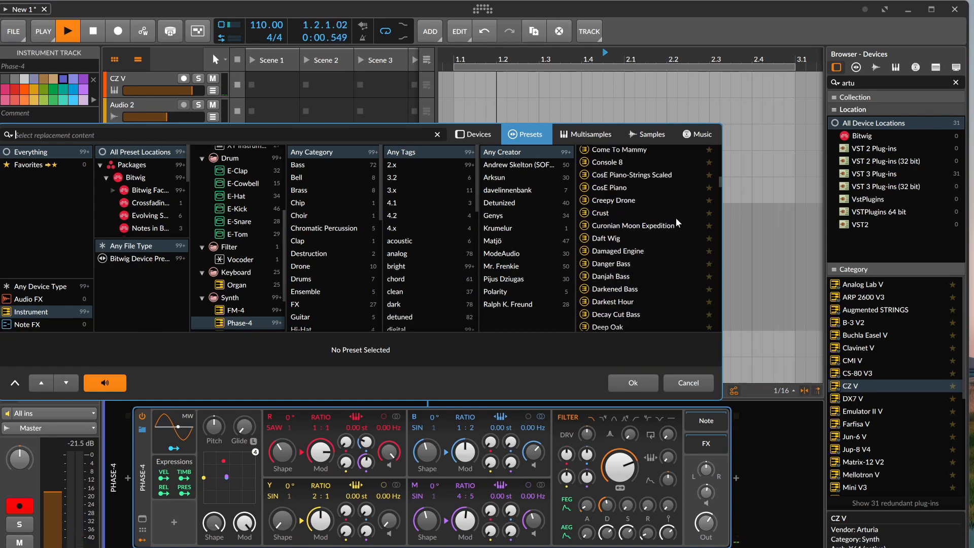
{"action": "scroll", "coordinate": [678, 223], "scroll_direction": "up", "scroll_amount": 15}
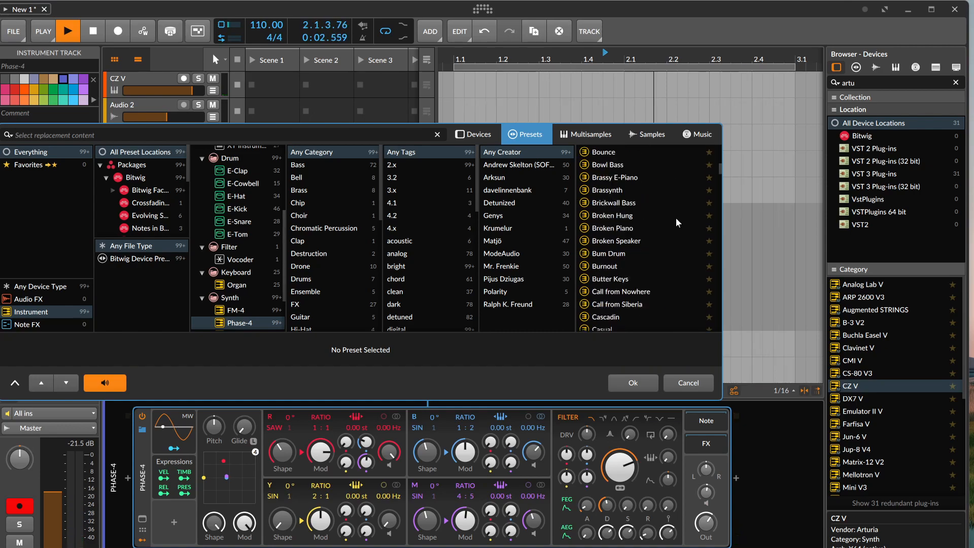
{"action": "scroll", "coordinate": [678, 222], "scroll_direction": "down", "scroll_amount": 20}
{"action": "scroll", "coordinate": [678, 222], "scroll_direction": "down", "scroll_amount": 20}
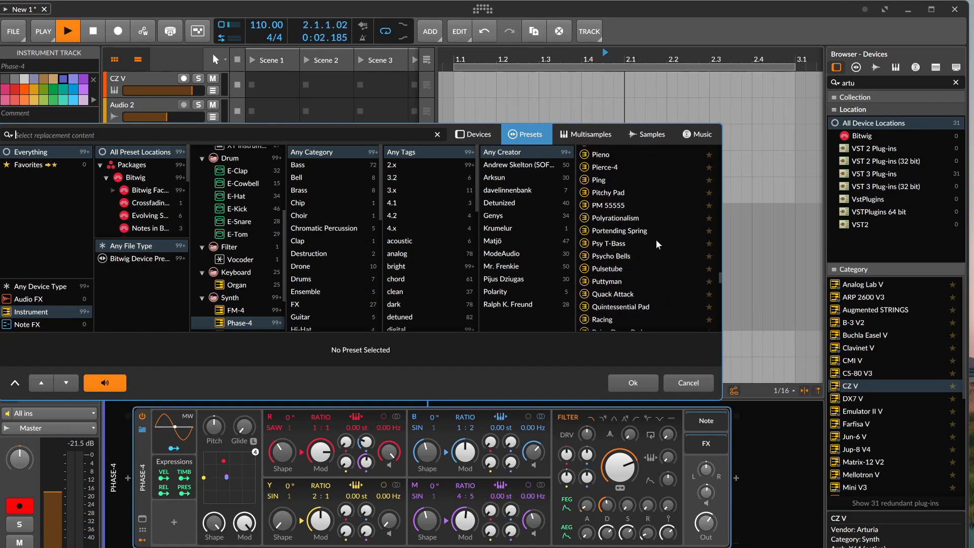
{"action": "left_click", "coordinate": [656, 225]}
{"action": "left_click", "coordinate": [632, 382]}
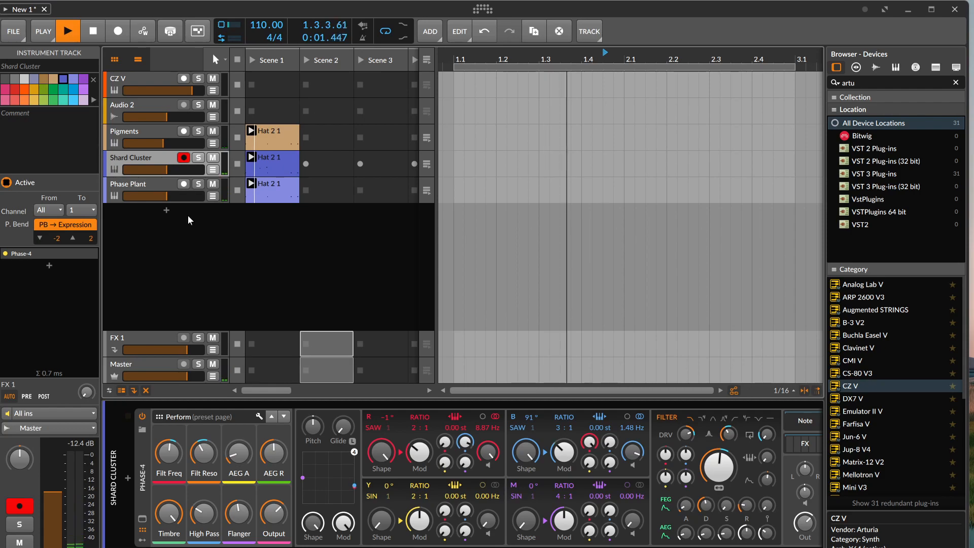
Replace the Shard Cluster preset with Sandy Phase Chord and stop playback.
{"action": "left_click", "coordinate": [142, 431]}
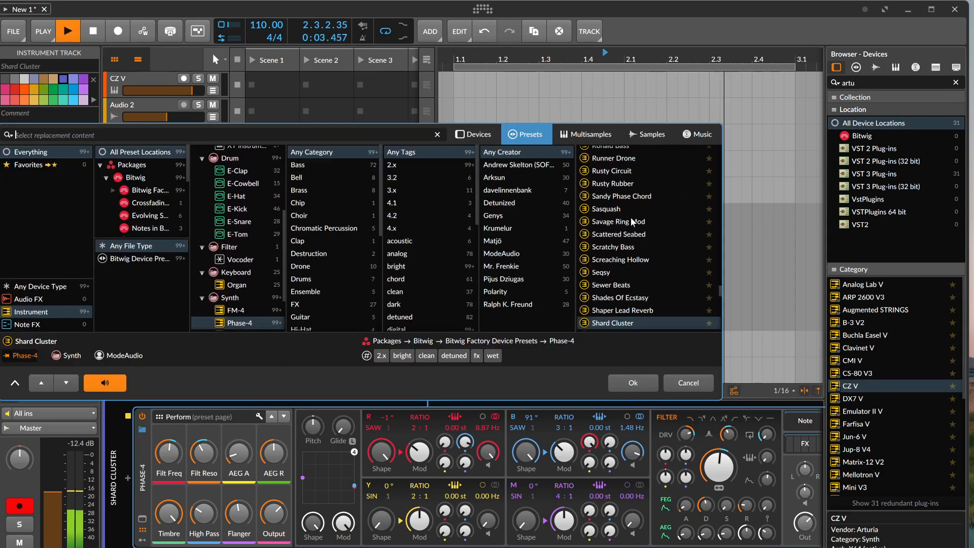
{"action": "left_click", "coordinate": [618, 198]}
{"action": "double_click", "coordinate": [618, 199]}
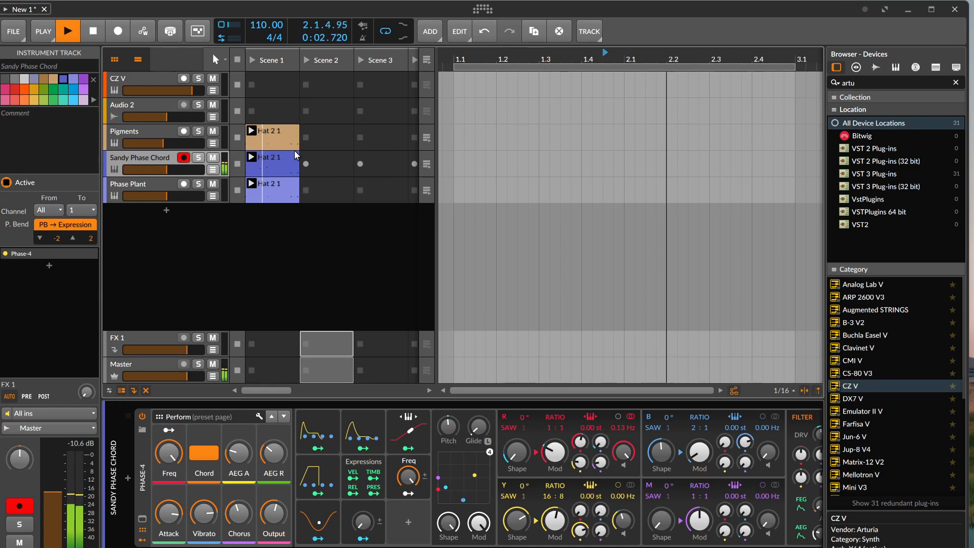
{"action": "key", "text": "space"}
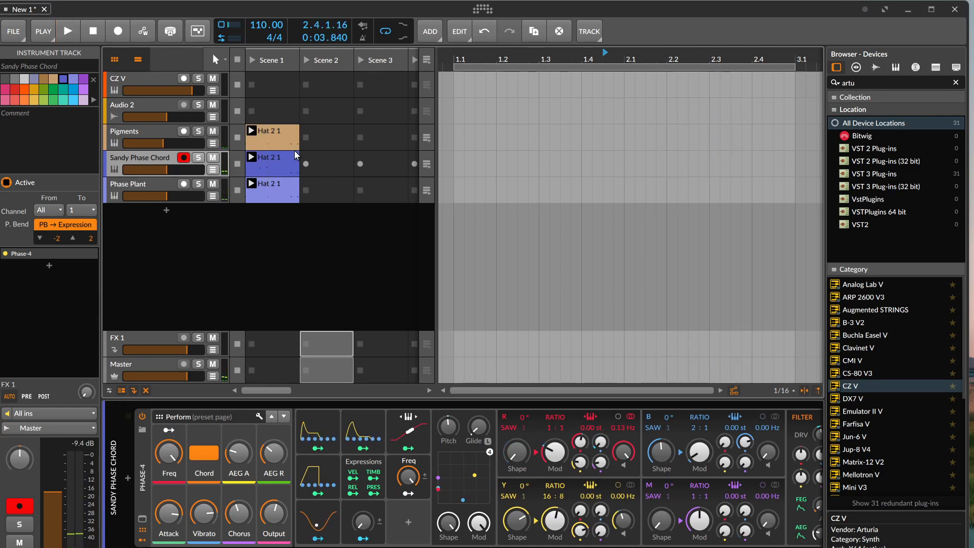